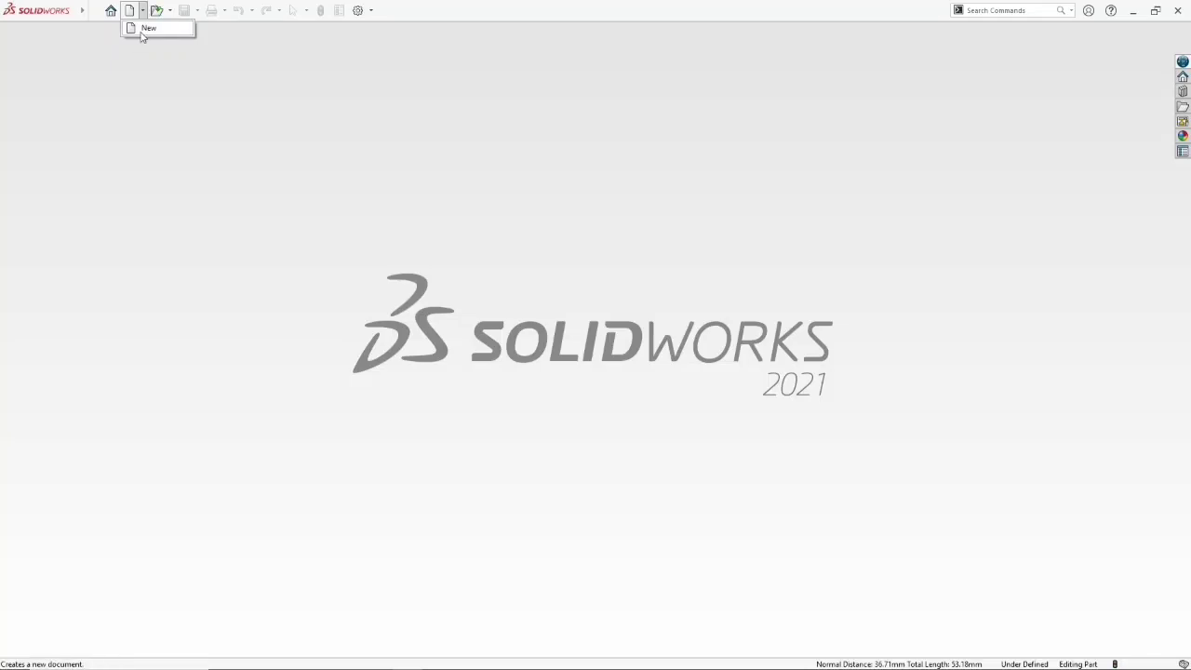
# - Create a new Part document (Part9) from the New SOLIDWORKS Document dialog
pyautogui.click(193, 225)
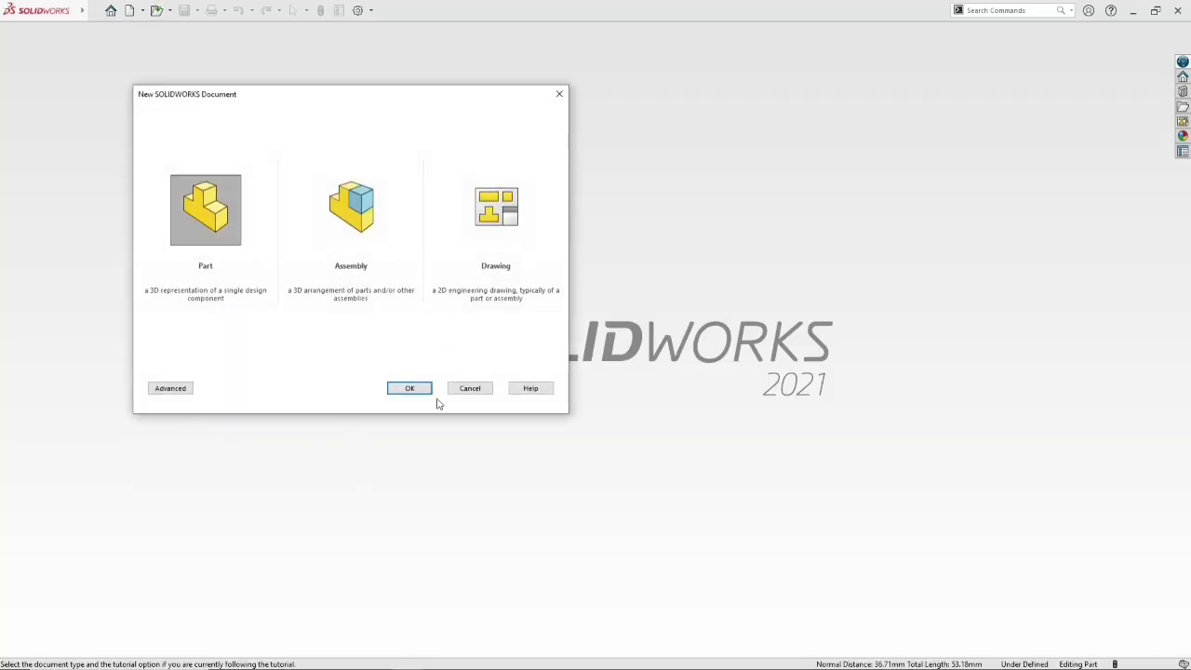
pyautogui.click(421, 389)
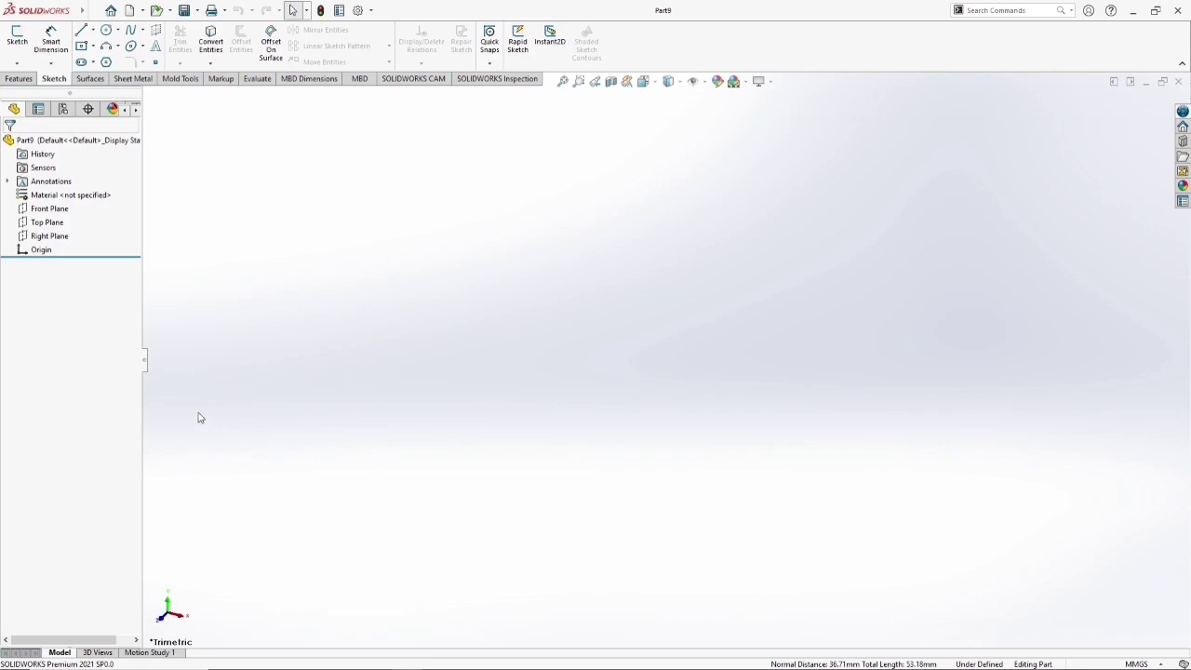
# - On a Top Plane sketch, draw a larger outer and smaller inner circle, both centred on the origin
pyautogui.click(46, 221)
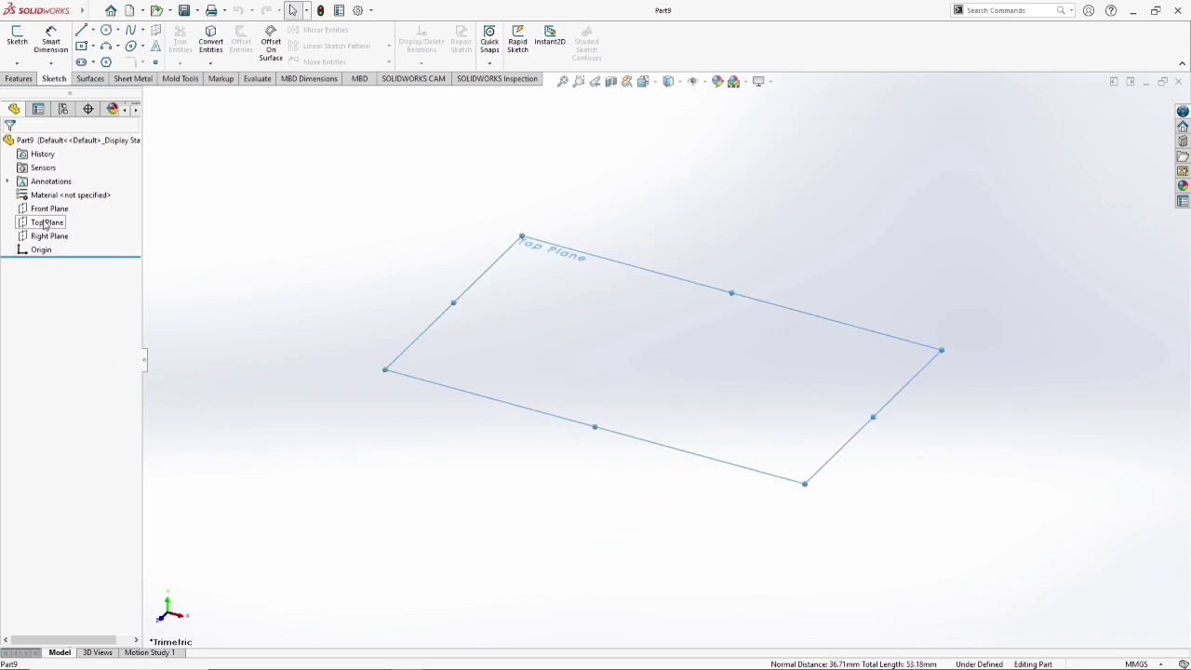
pyautogui.click(54, 202)
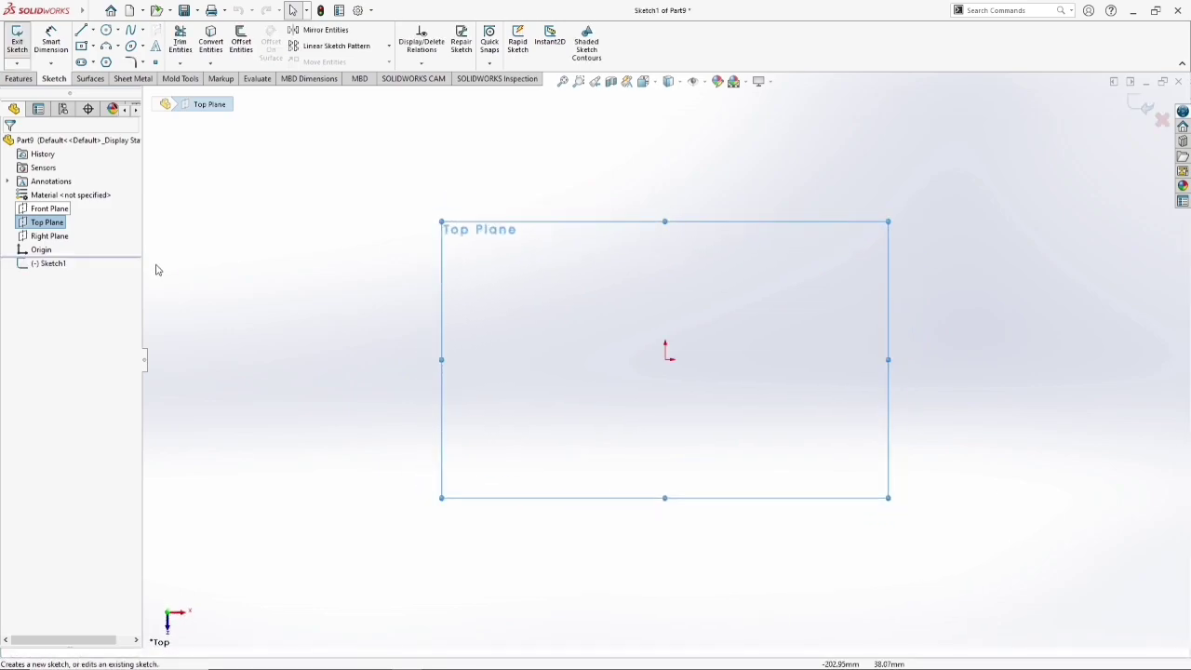
pyautogui.click(107, 31)
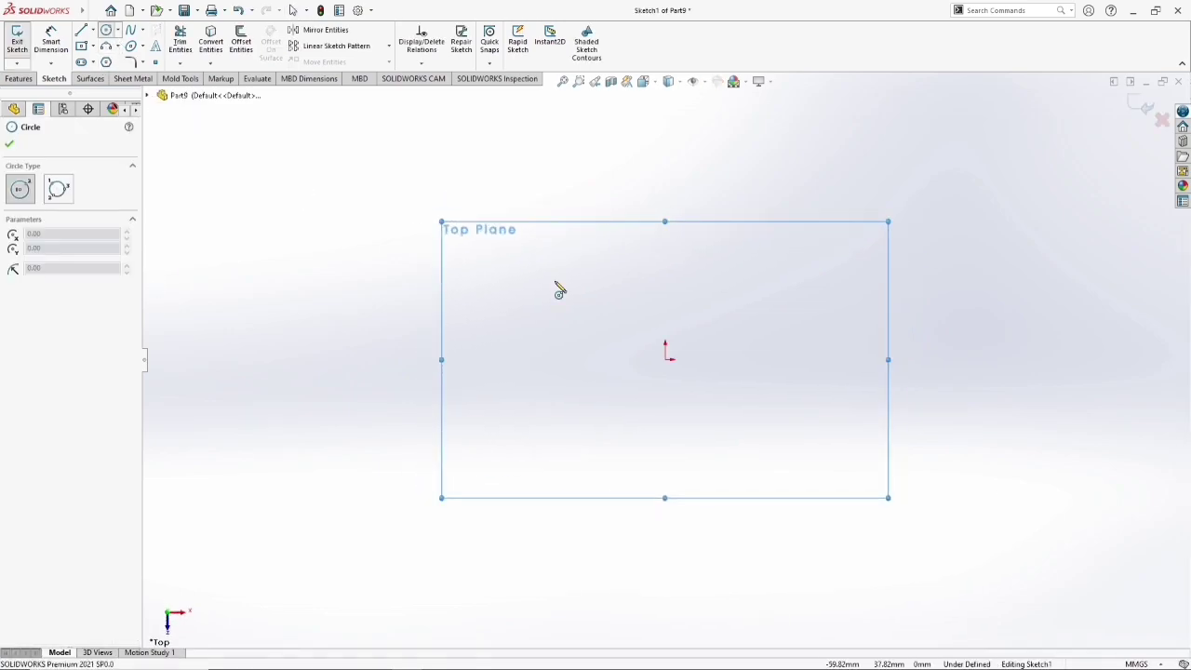
pyautogui.click(664, 359)
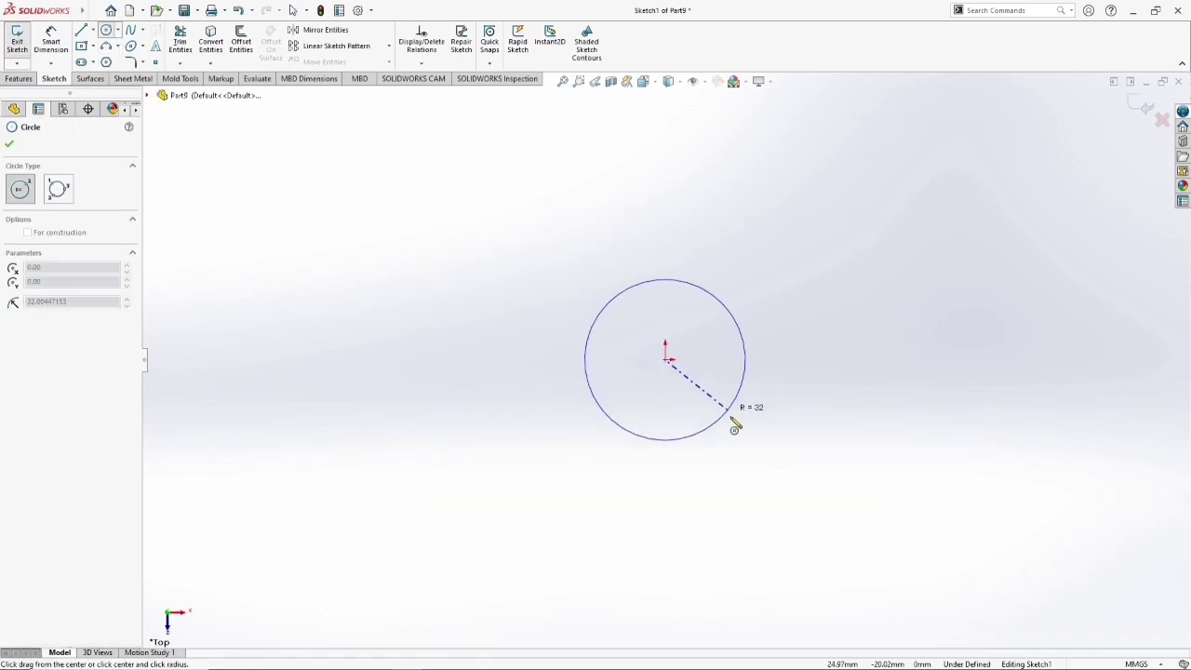
pyautogui.click(731, 423)
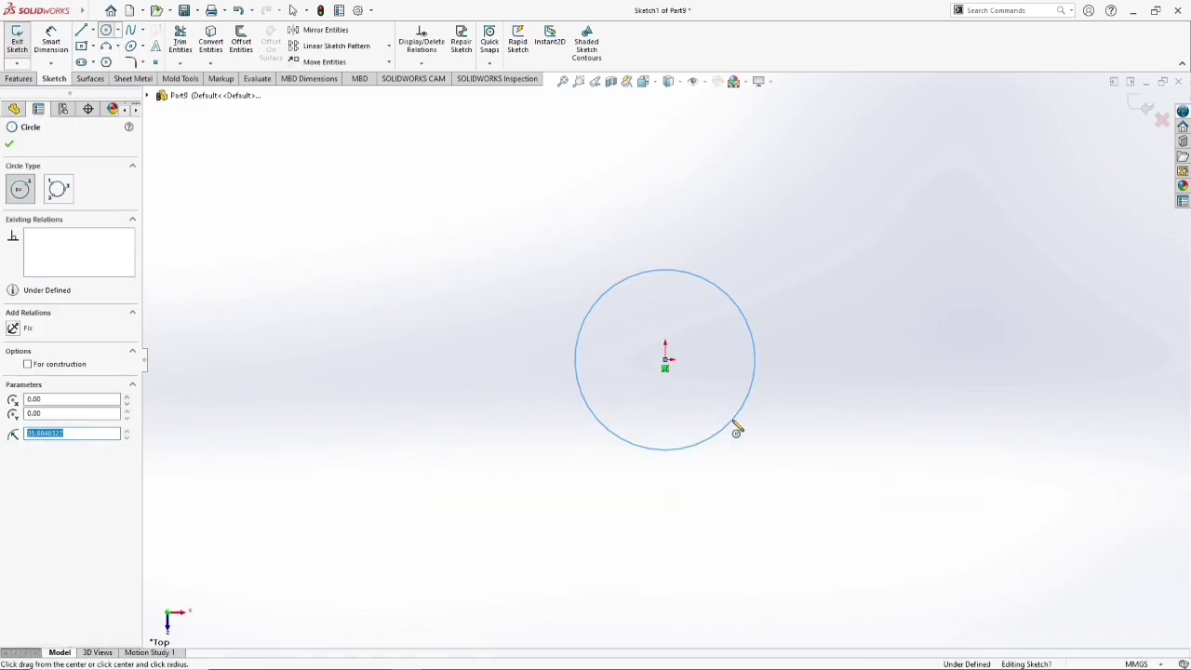
pyautogui.click(666, 361)
pyautogui.click(687, 404)
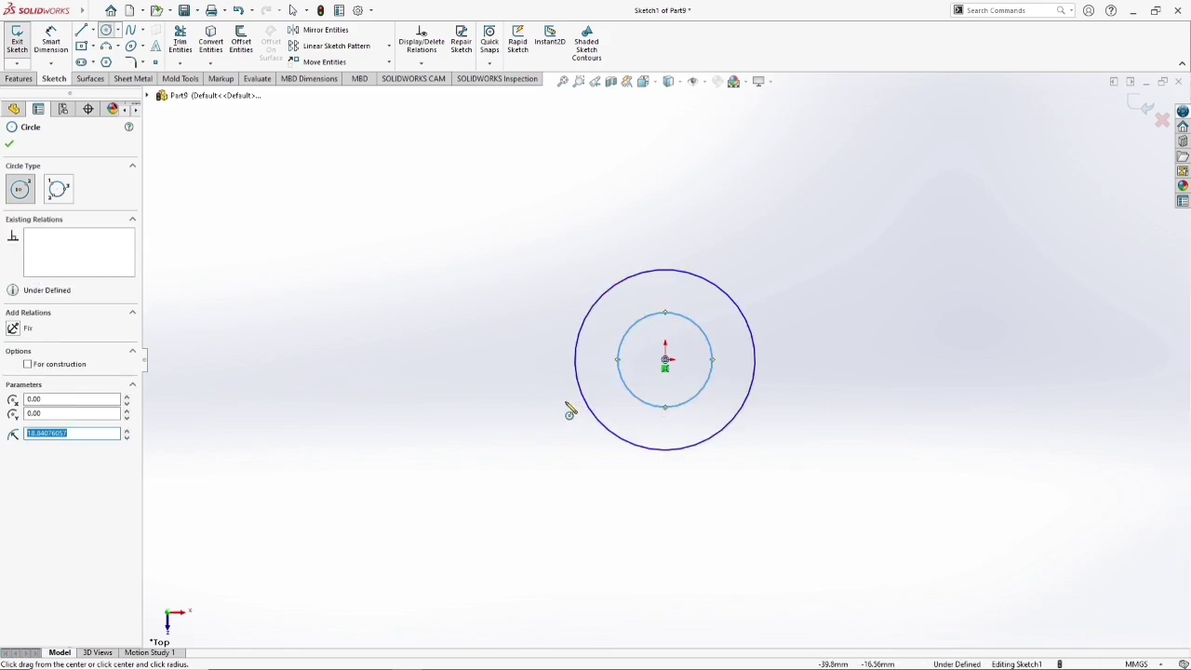
pyautogui.rightClick(347, 370)
pyautogui.click(370, 354)
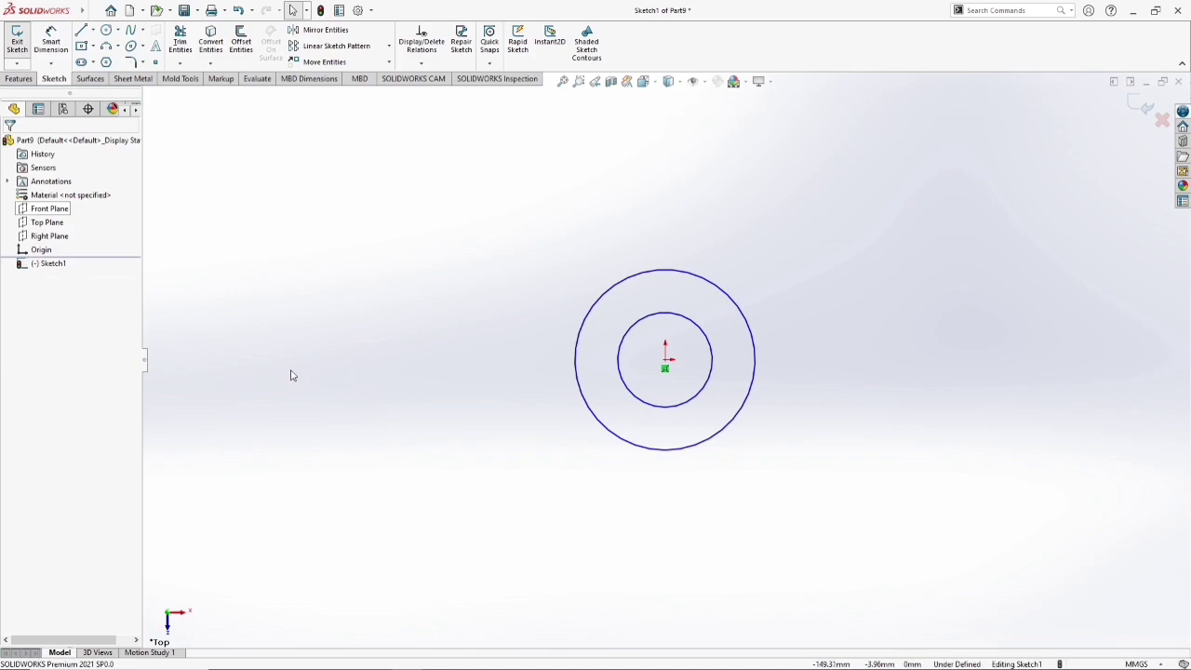
# - Dimension the outer circle Ø60 and the inner circle Ø30
pyautogui.click(51, 37)
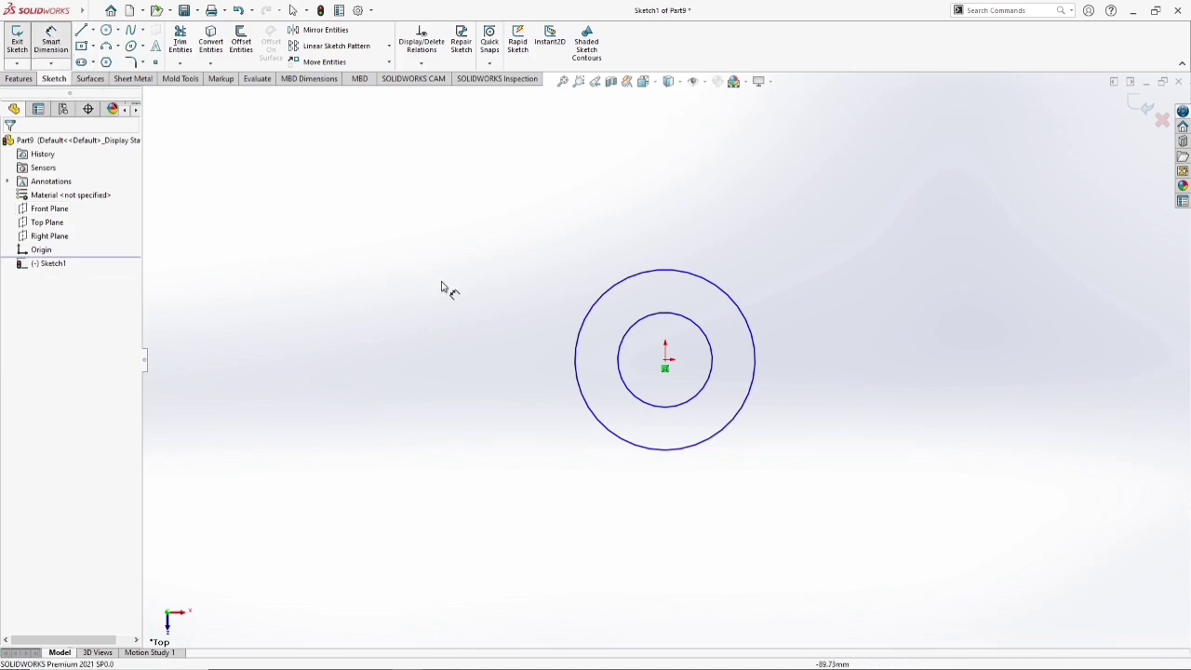
pyautogui.click(597, 297)
pyautogui.click(479, 246)
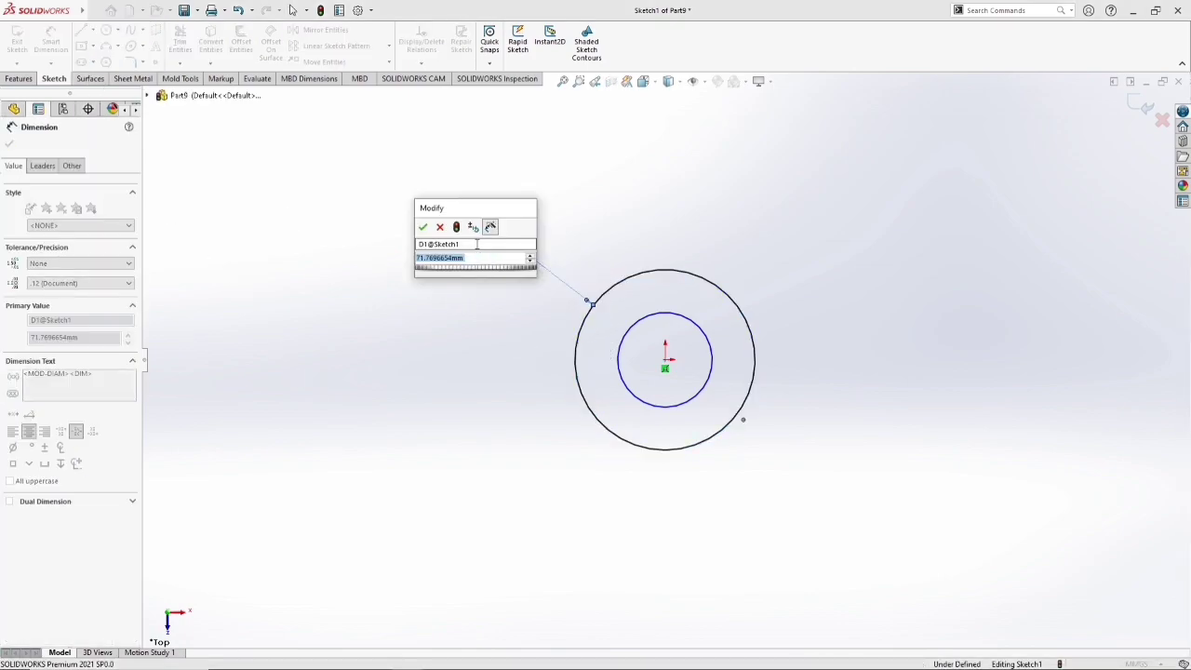
pyautogui.write('60')
pyautogui.press('Return')
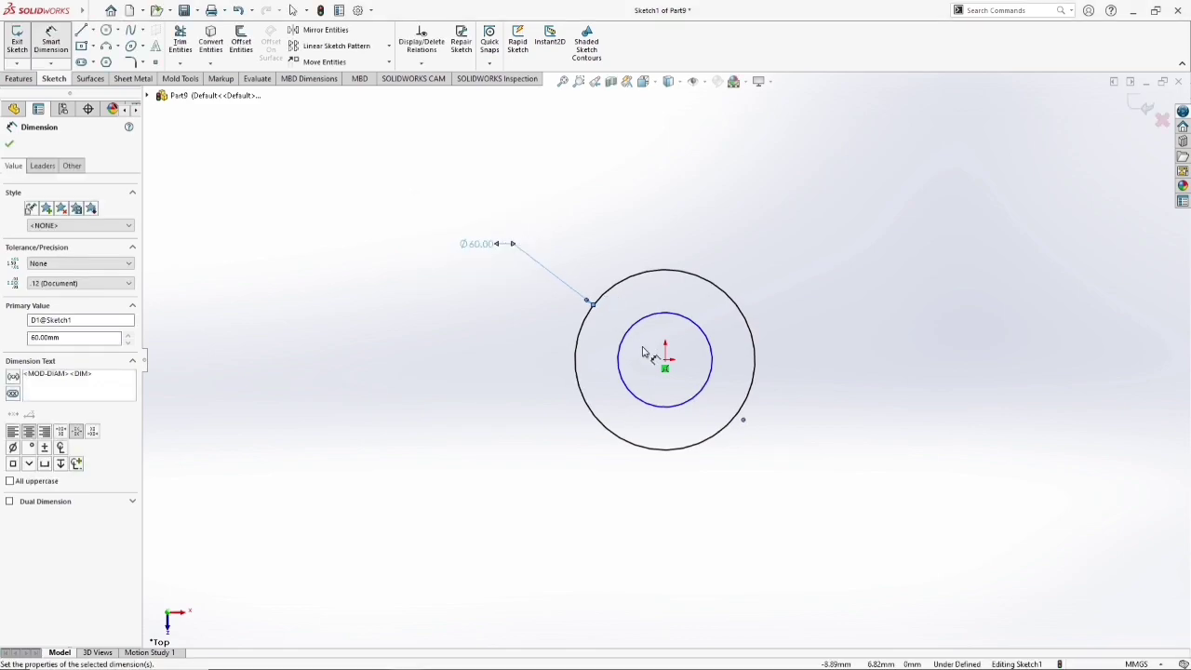
pyautogui.click(625, 386)
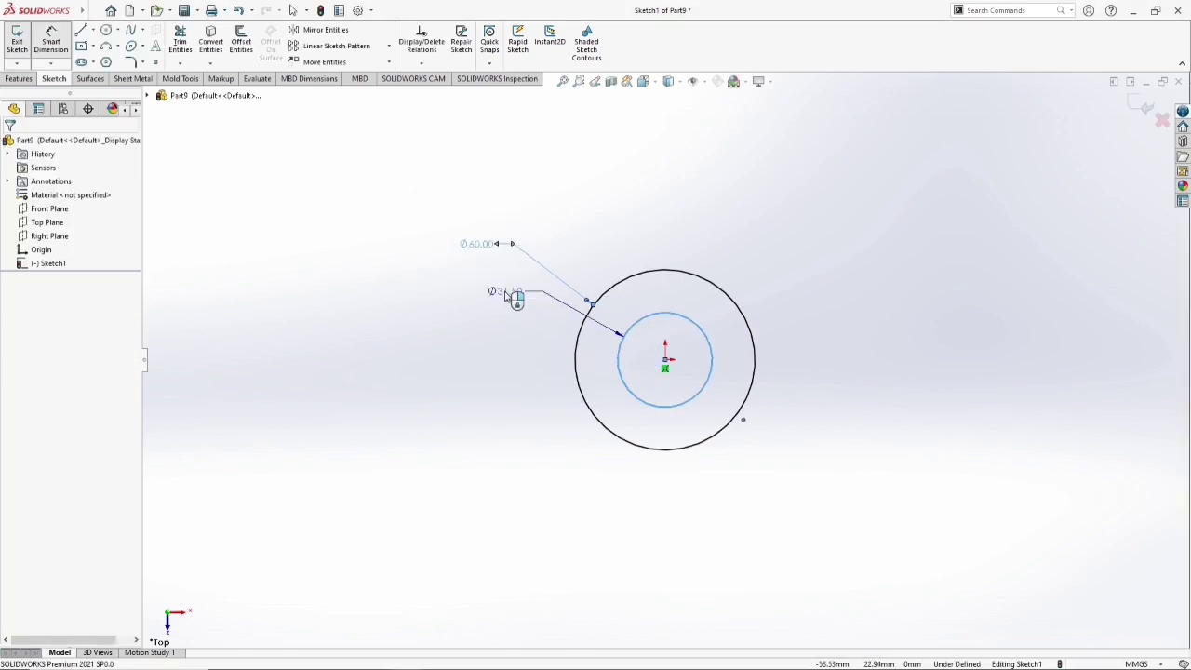
pyautogui.click(509, 298)
pyautogui.write('30')
pyautogui.press('Return')
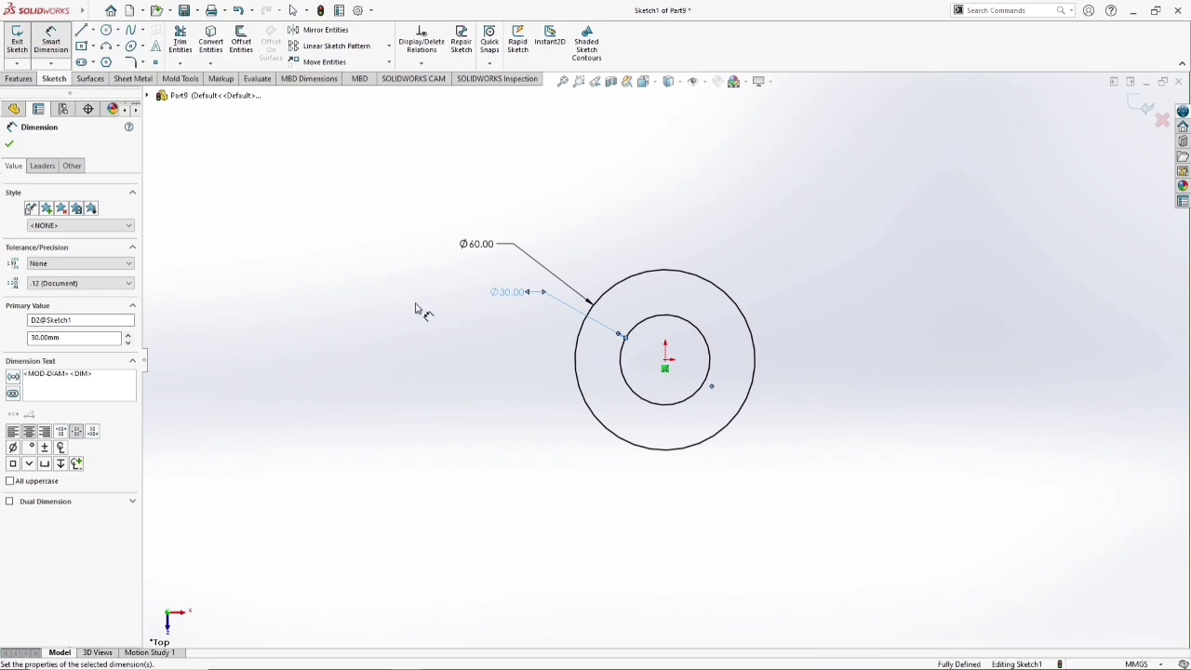
pyautogui.click(345, 227)
# - Extrude the ring sketch 50 mm with a Mid Plane end condition into a hollow cylinder
pyautogui.click(20, 78)
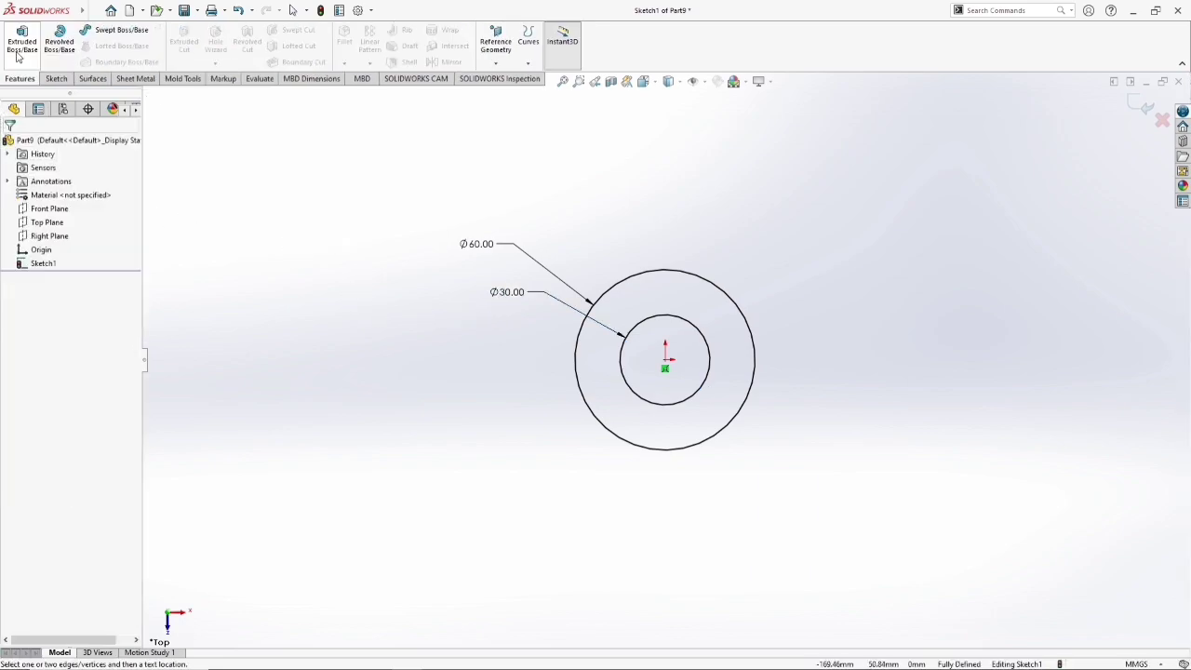
pyautogui.click(15, 51)
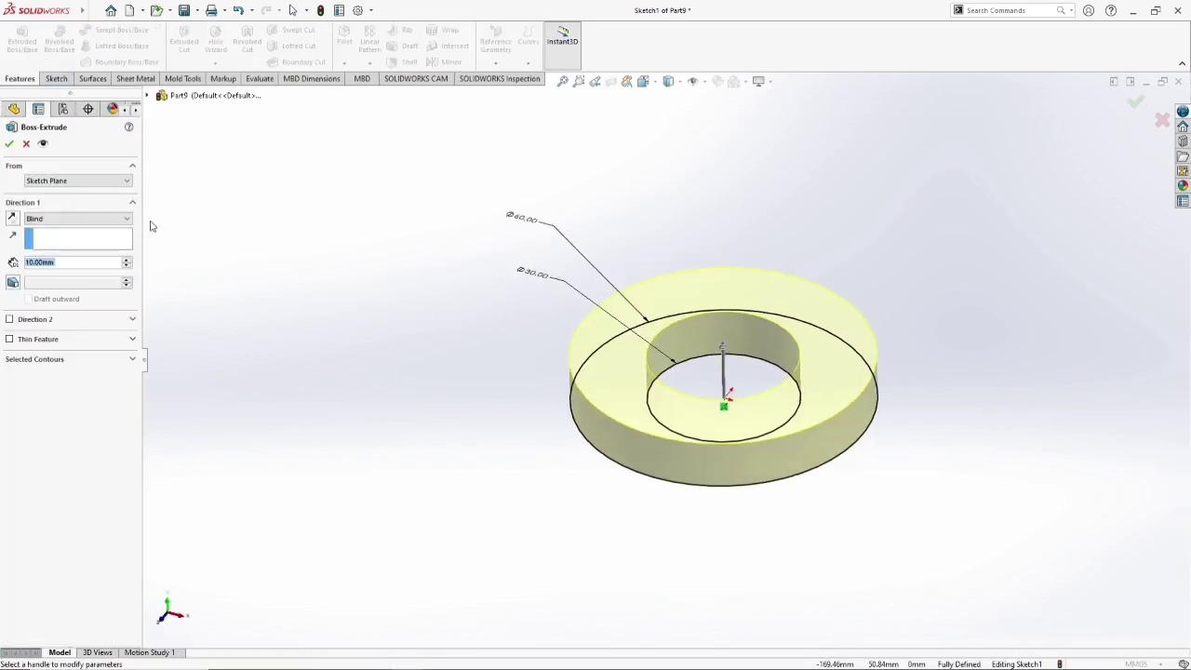
pyautogui.click(30, 219)
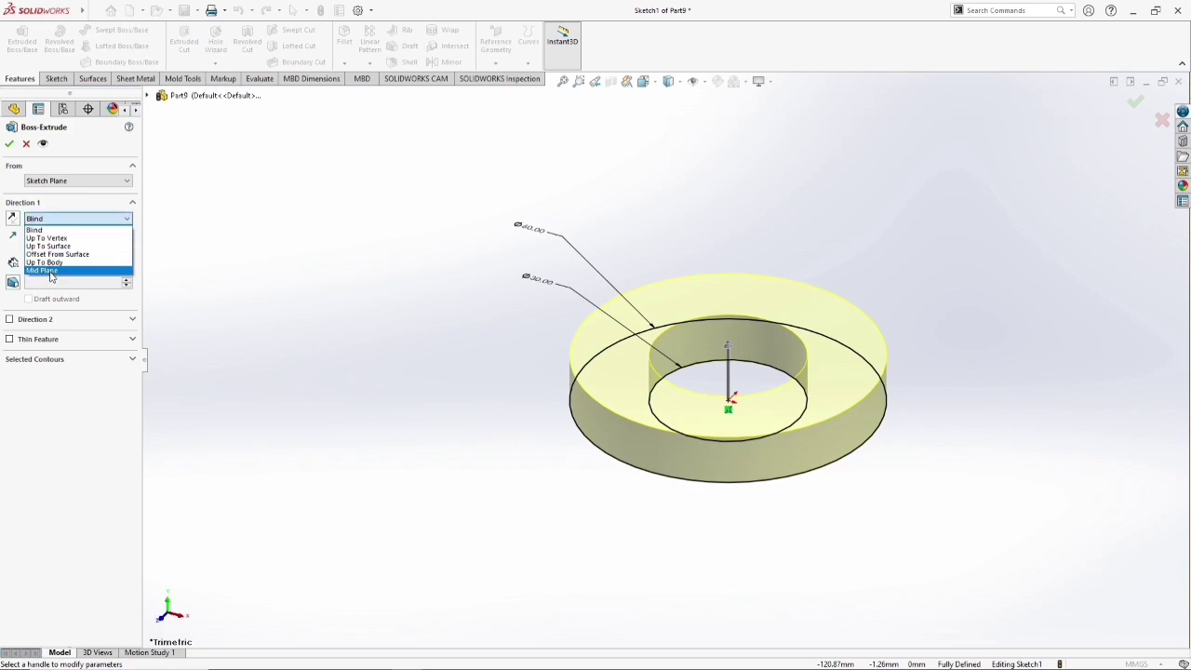
pyautogui.click(51, 274)
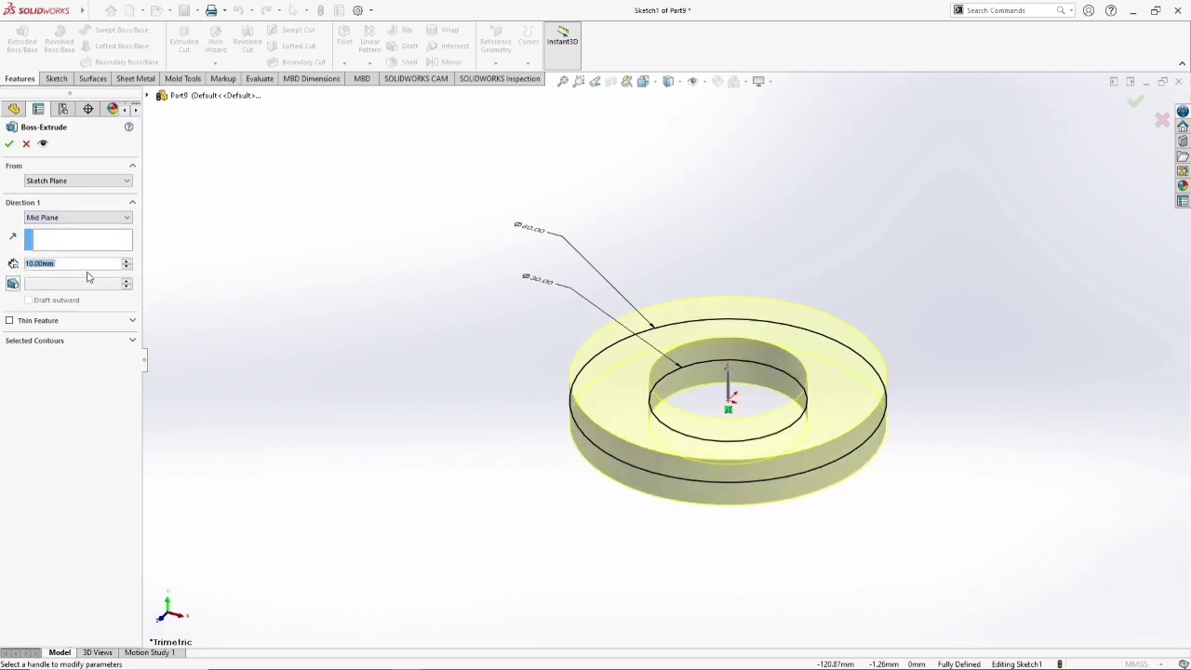
pyautogui.write('50')
pyautogui.press('Return')
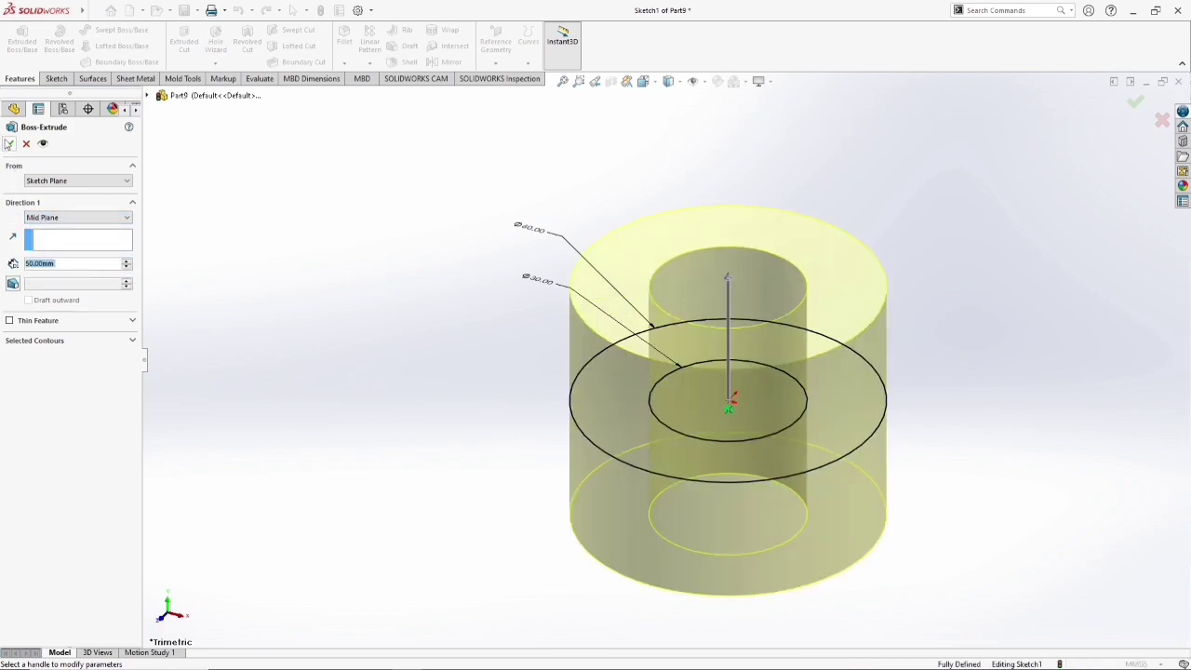
pyautogui.click(8, 144)
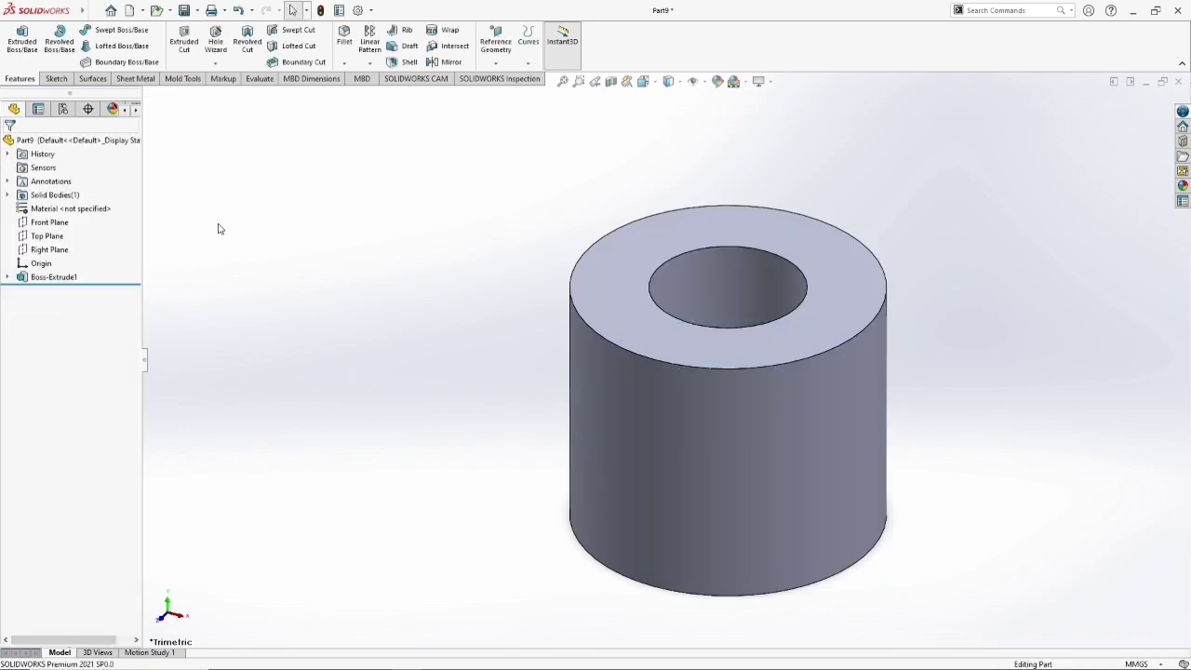
# - Start a new Top Plane sketch with a vertical centerline running down from the origin
pyautogui.click(47, 236)
pyautogui.click(58, 218)
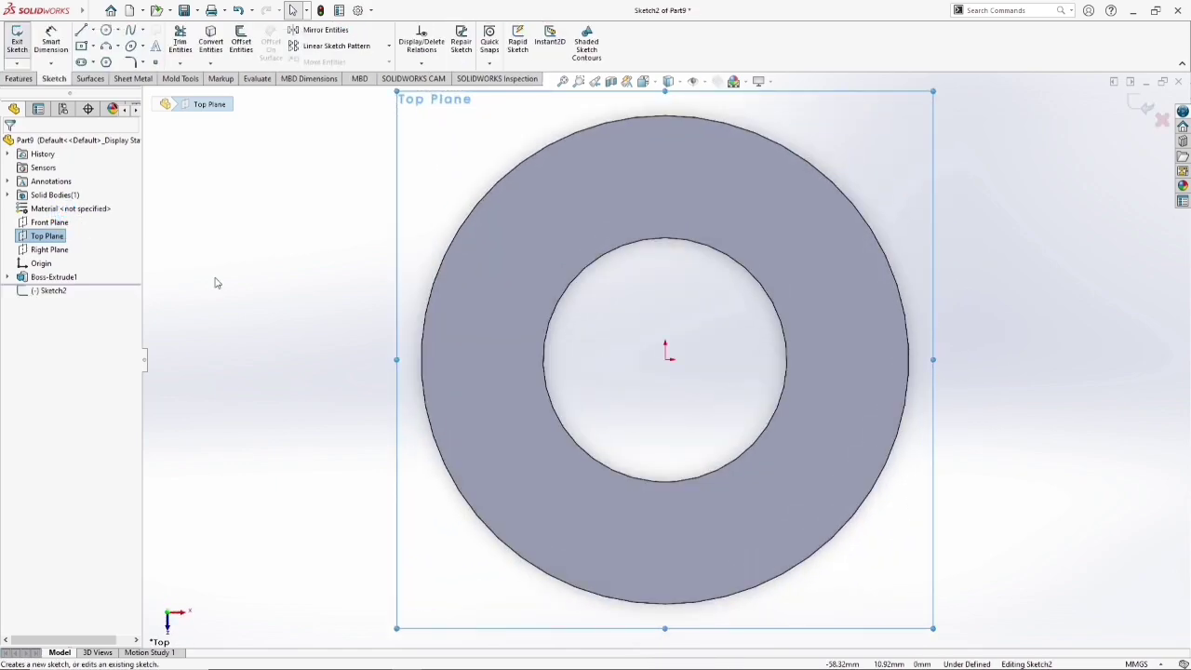
pyautogui.click(92, 29)
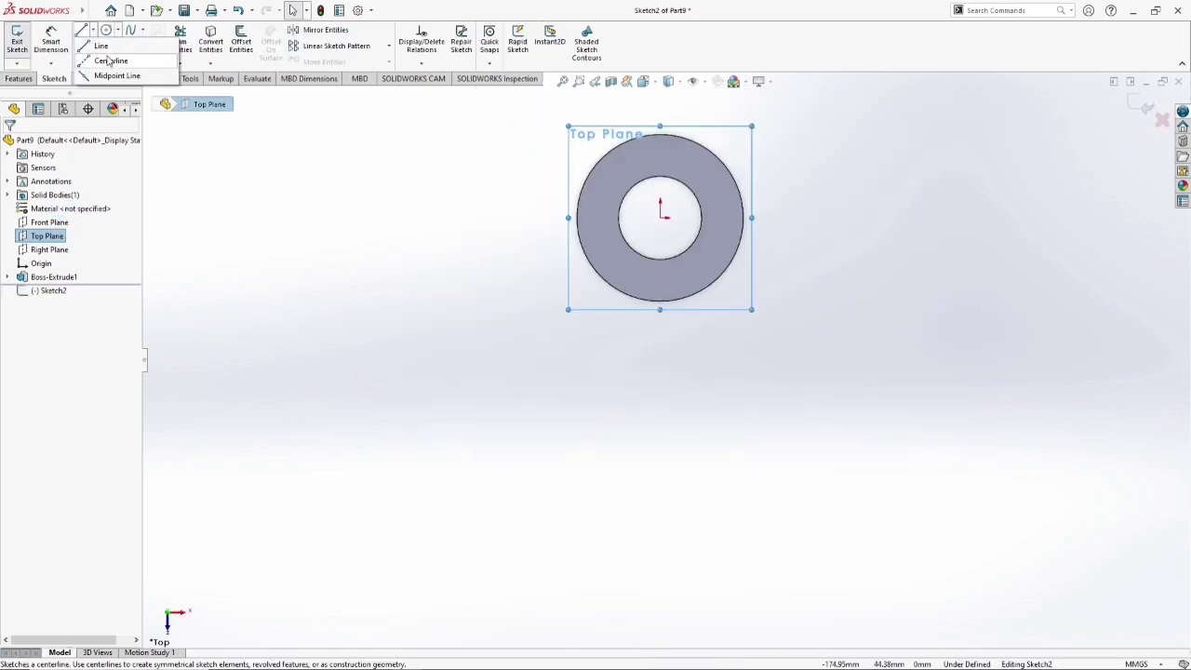
pyautogui.click(110, 61)
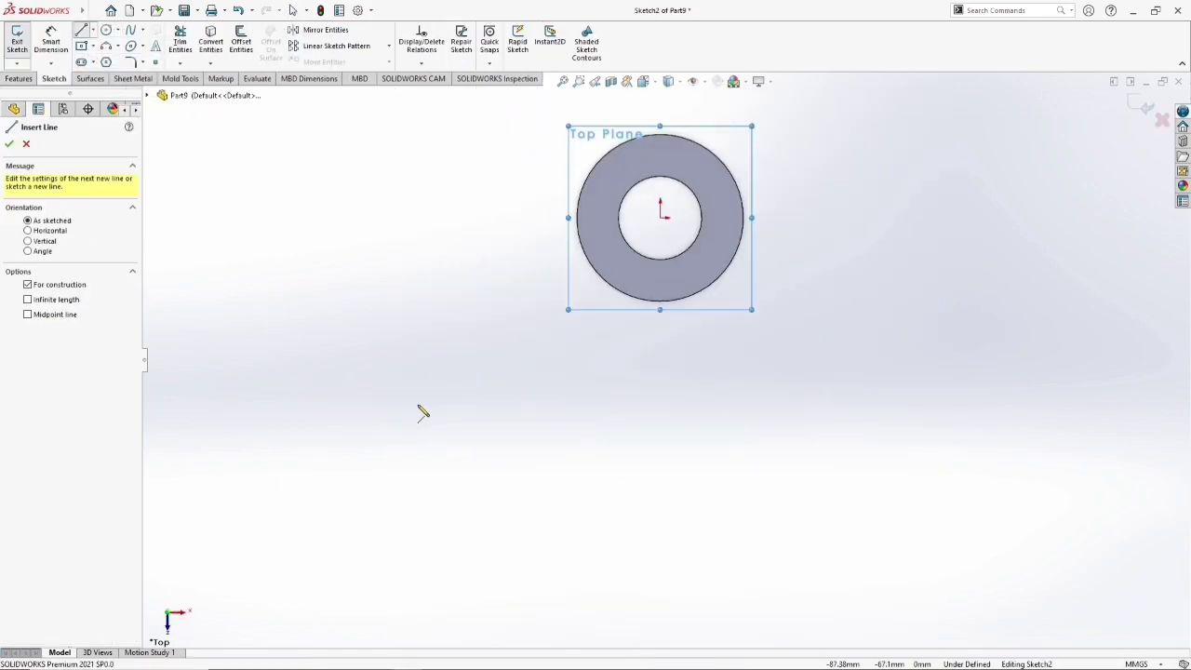
pyautogui.click(661, 217)
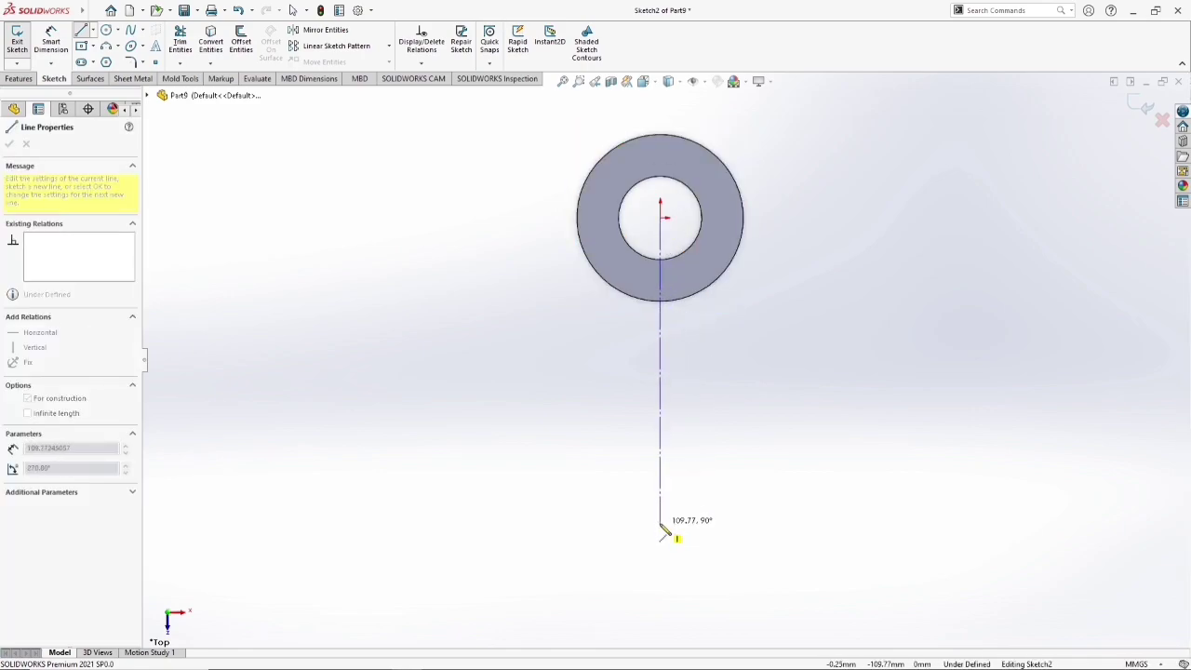
pyautogui.click(660, 568)
pyautogui.rightClick(660, 566)
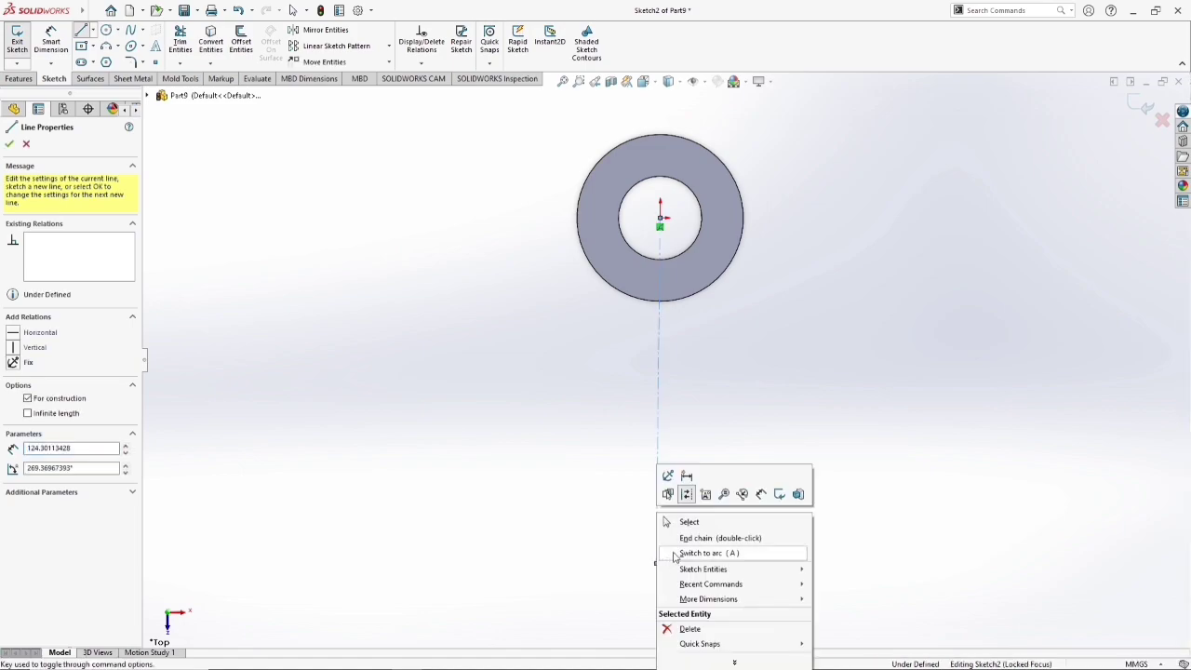
pyautogui.click(707, 538)
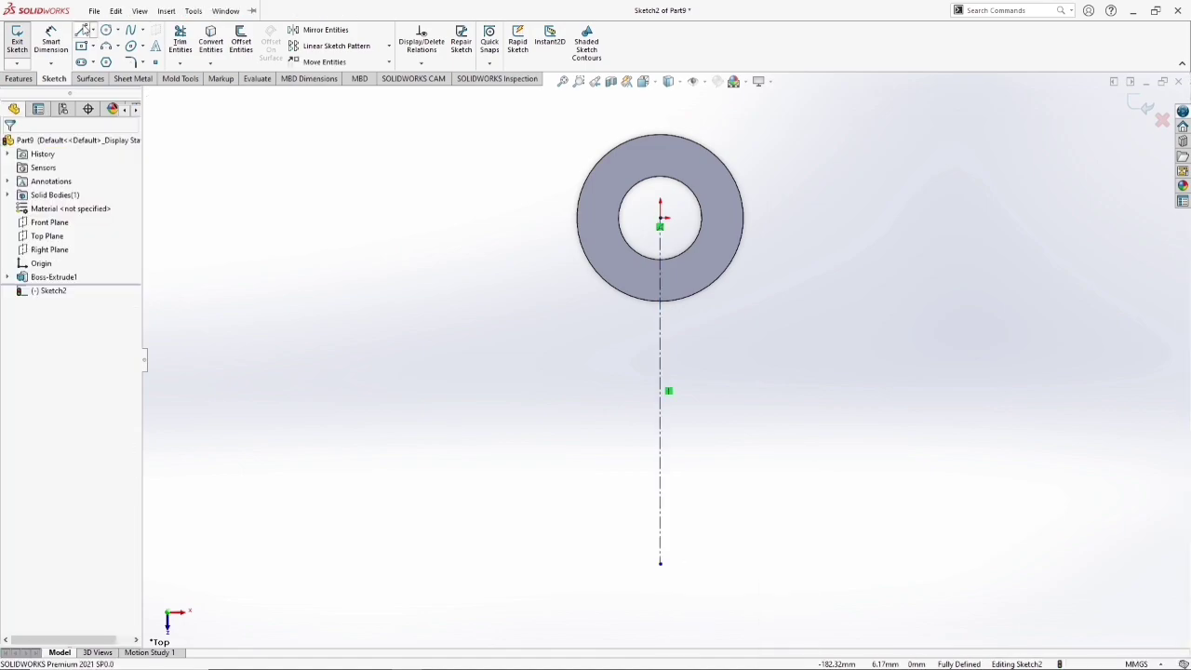
# - Draw the open arm profile: left sloped side, left vertical, flat bottom, right vertical, right sloped side
pyautogui.click(535, 192)
pyautogui.click(616, 436)
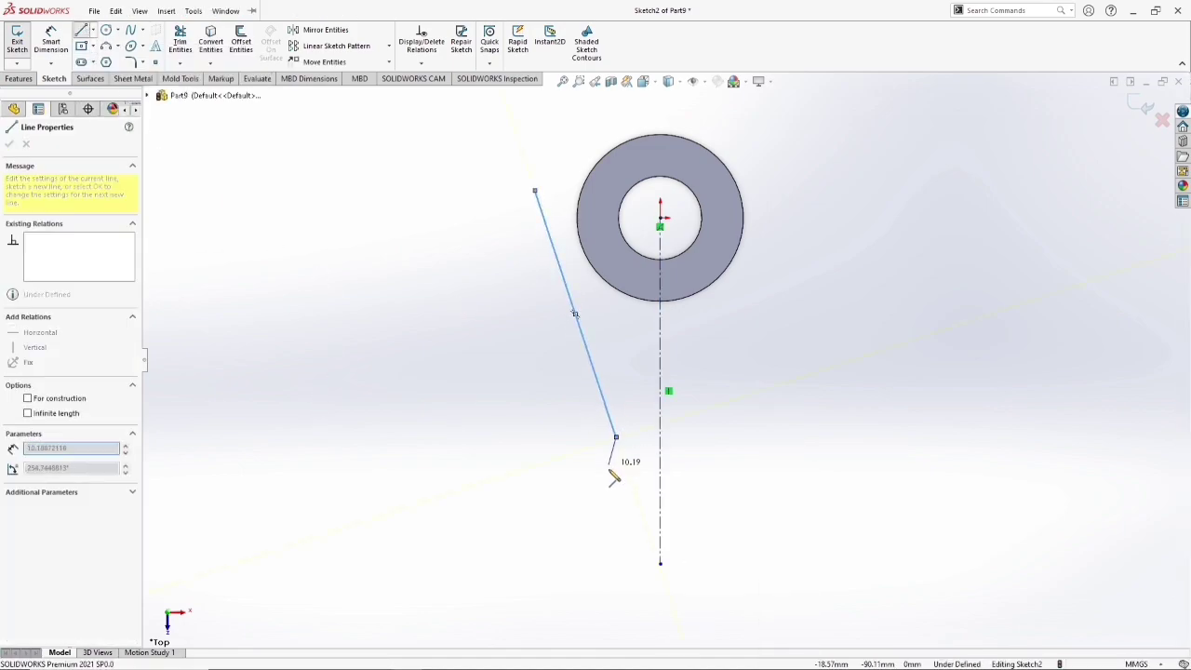
pyautogui.click(616, 510)
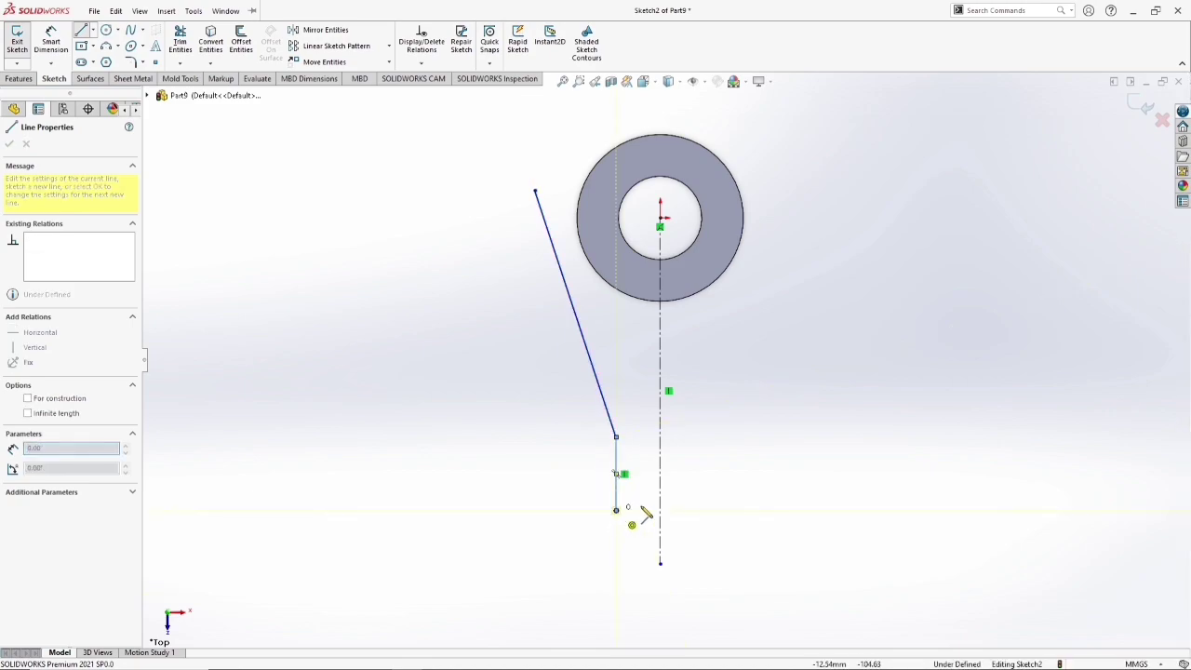
pyautogui.click(702, 510)
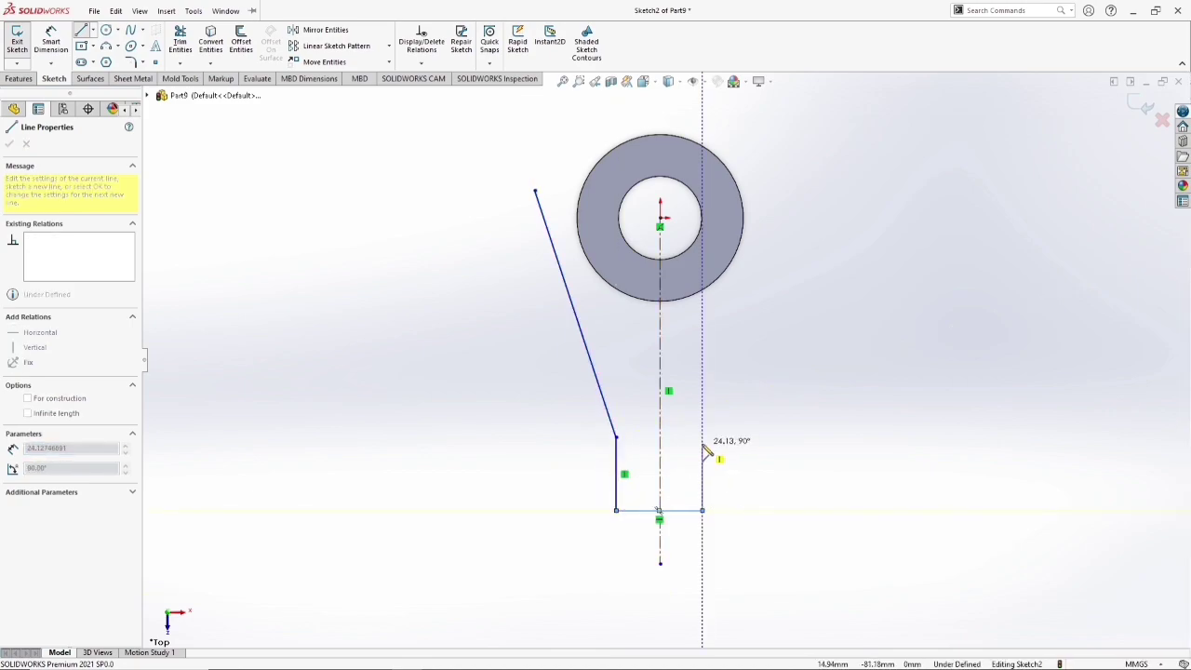
pyautogui.click(703, 442)
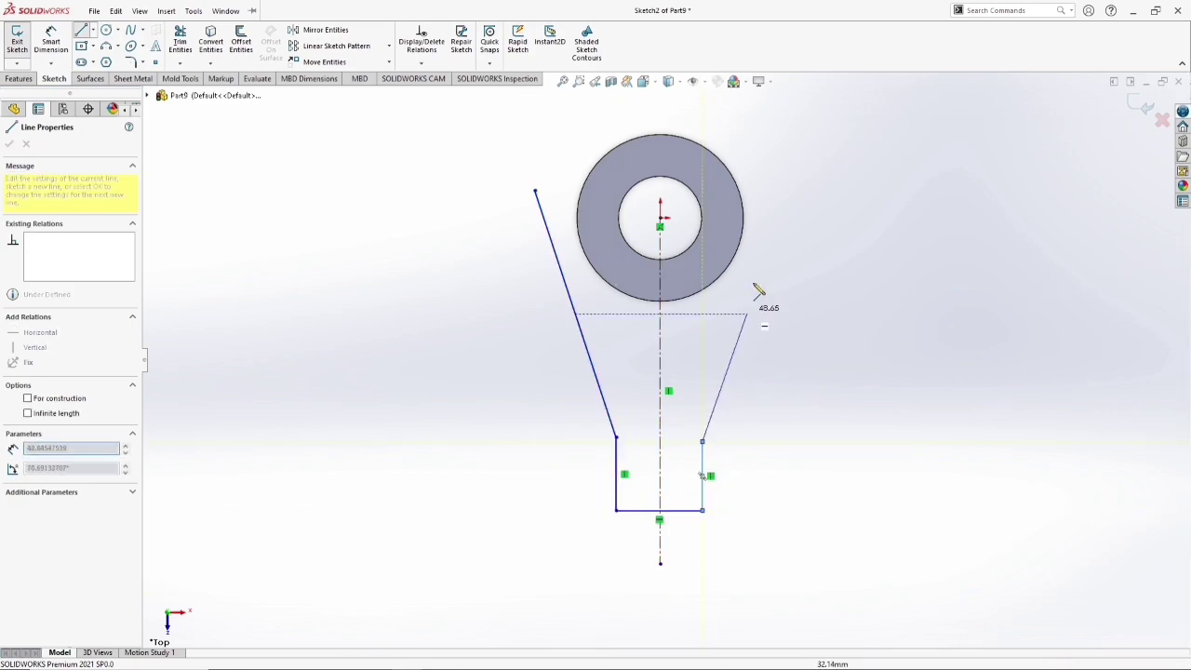
pyautogui.rightClick(776, 188)
pyautogui.click(778, 190)
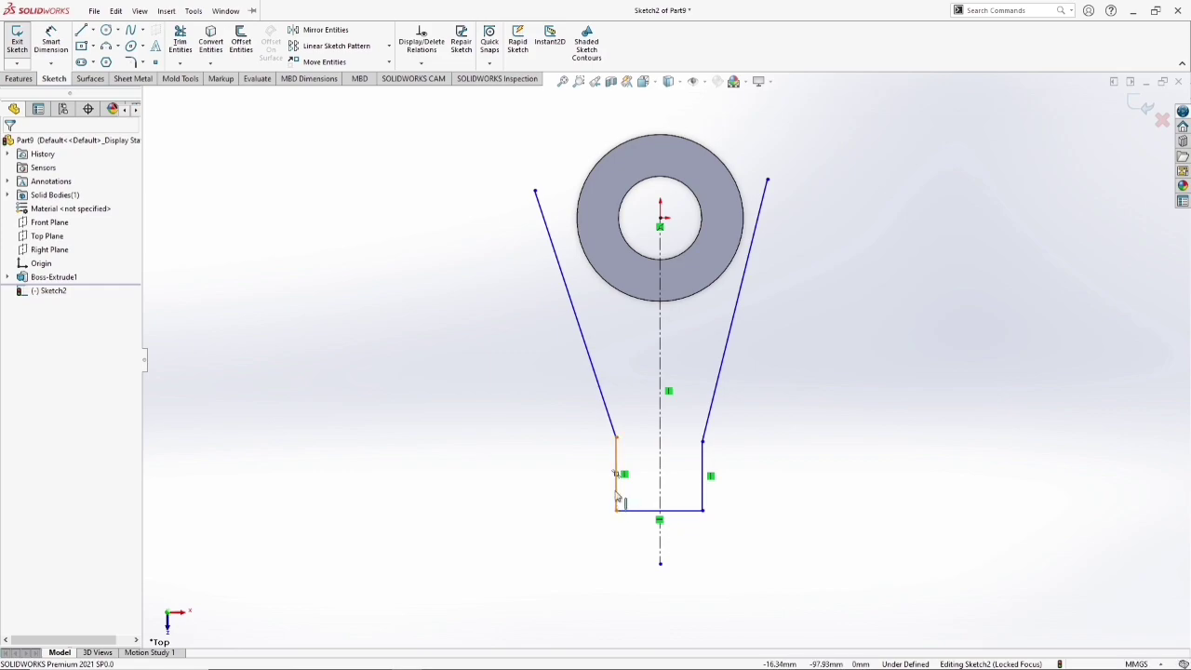
# - Add an Equal relation between the two vertical arm sides
pyautogui.click(616, 499)
pyautogui.keyDown('ctrl'); pyautogui.click(702, 475); pyautogui.keyUp('ctrl')
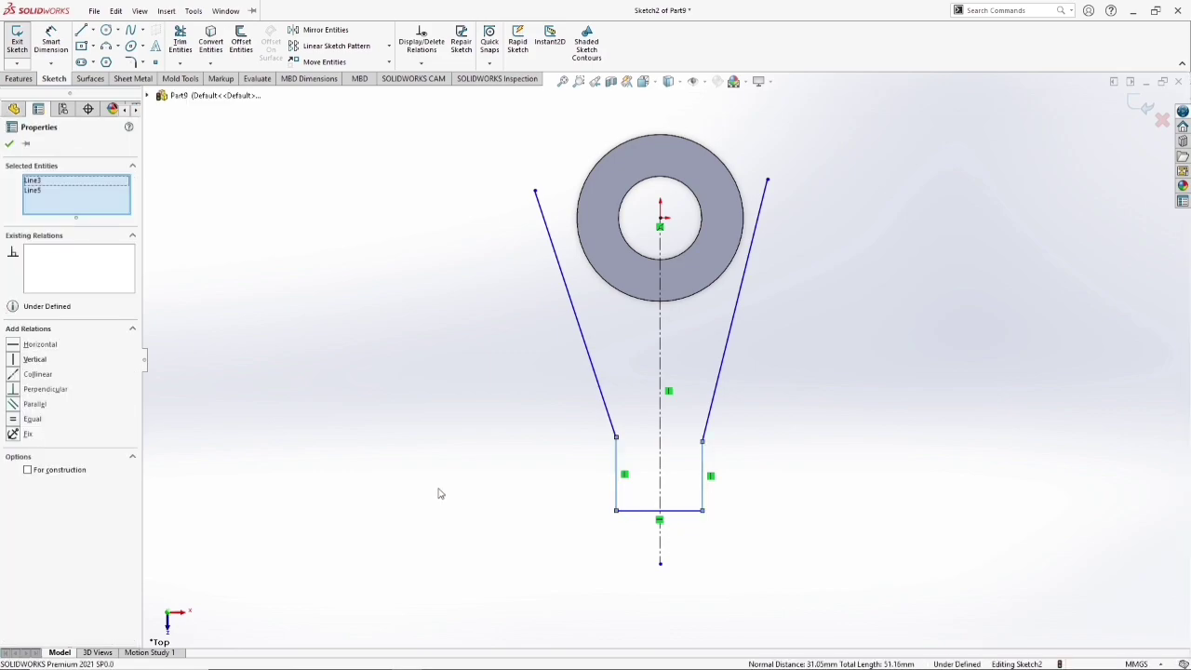
pyautogui.click(13, 420)
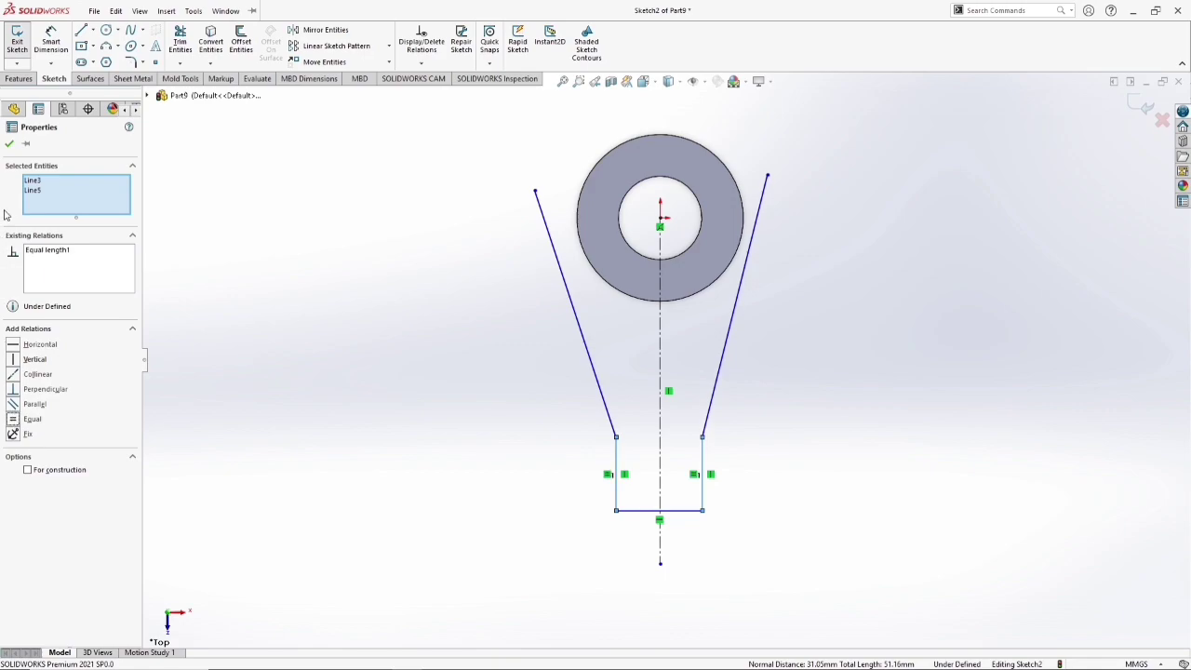
pyautogui.click(7, 144)
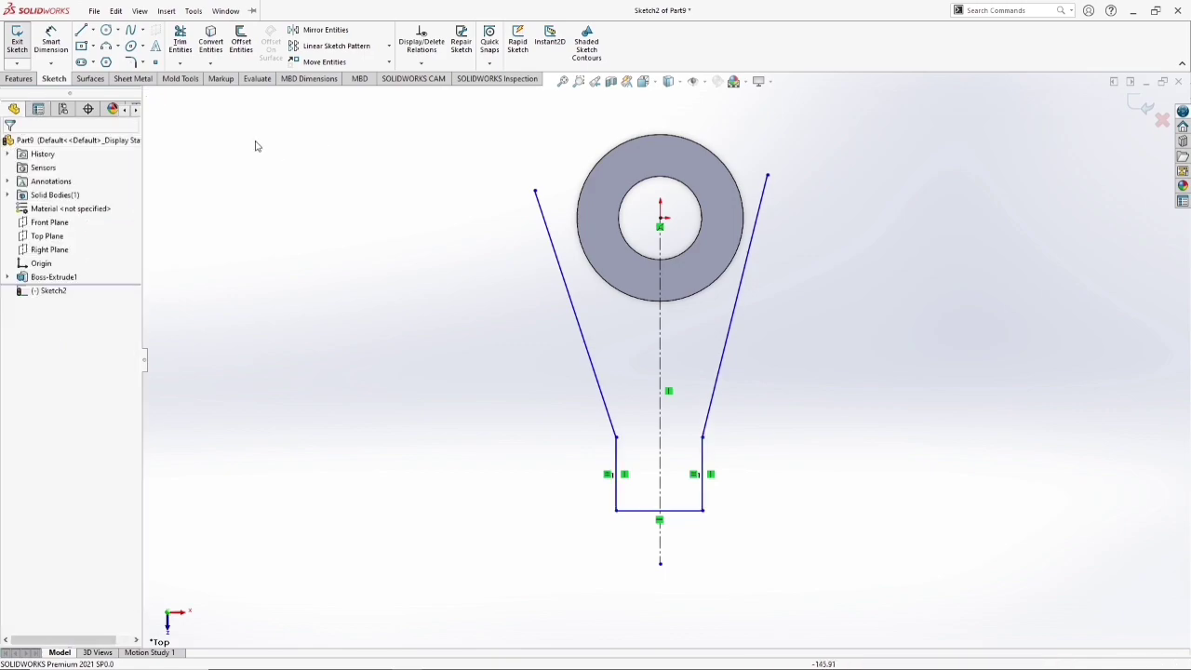
# - Convert the cylinder's outer circular edge into Sketch2 with Convert Entities
pyautogui.click(211, 43)
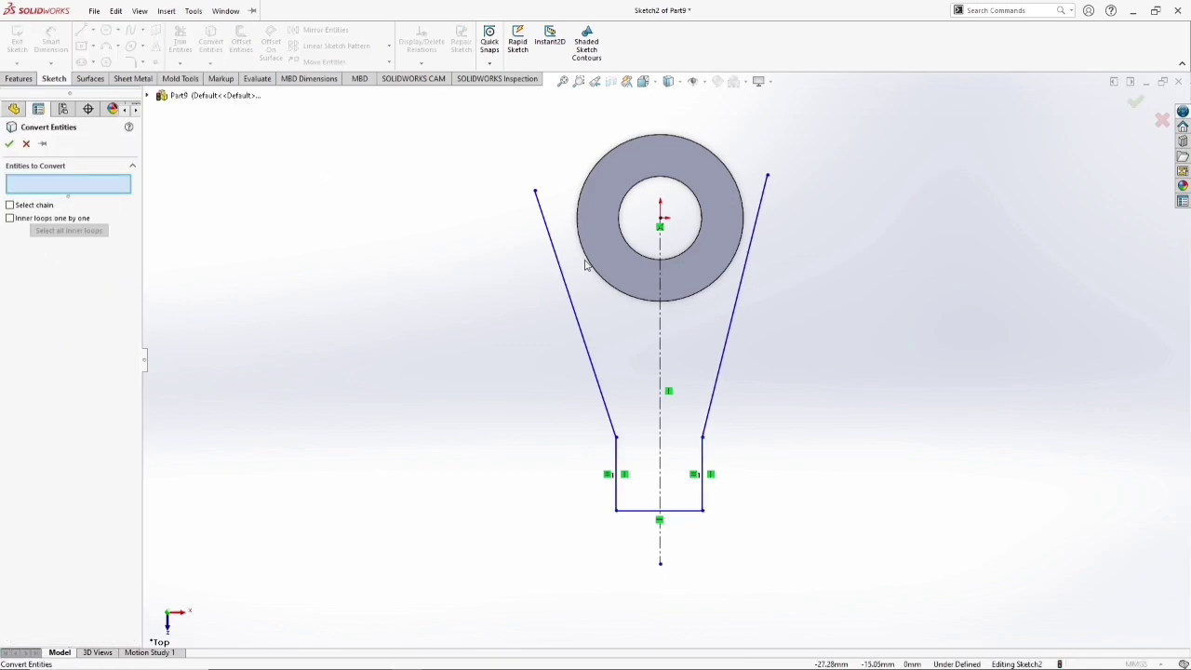
pyautogui.click(588, 264)
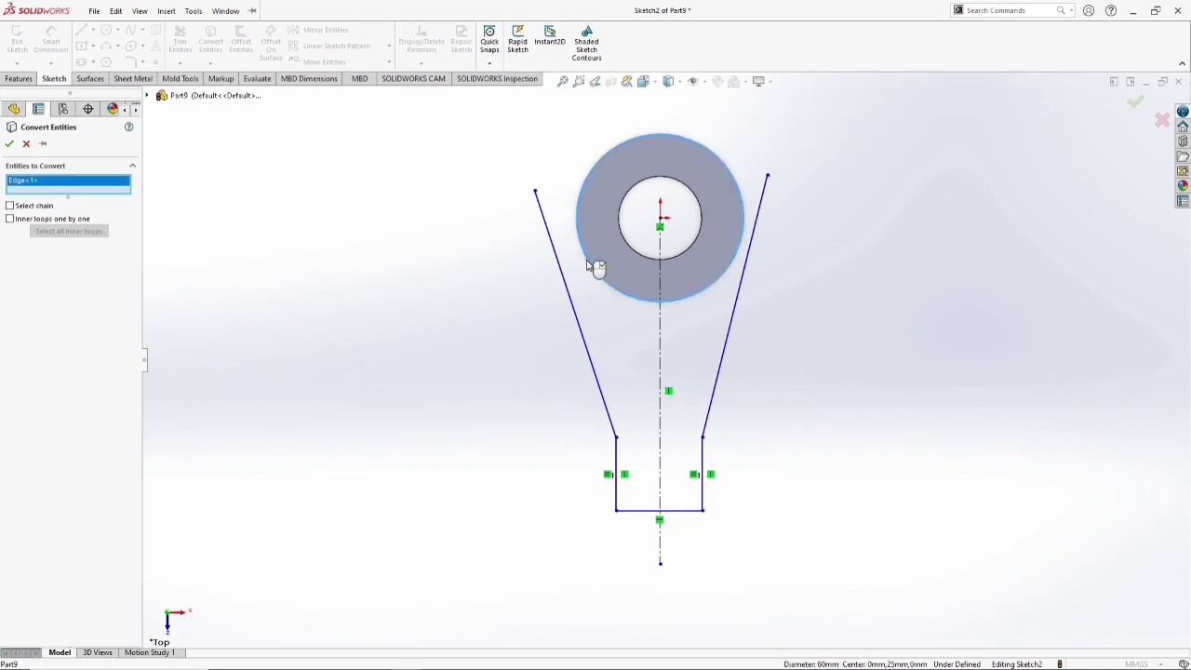
pyautogui.click(9, 144)
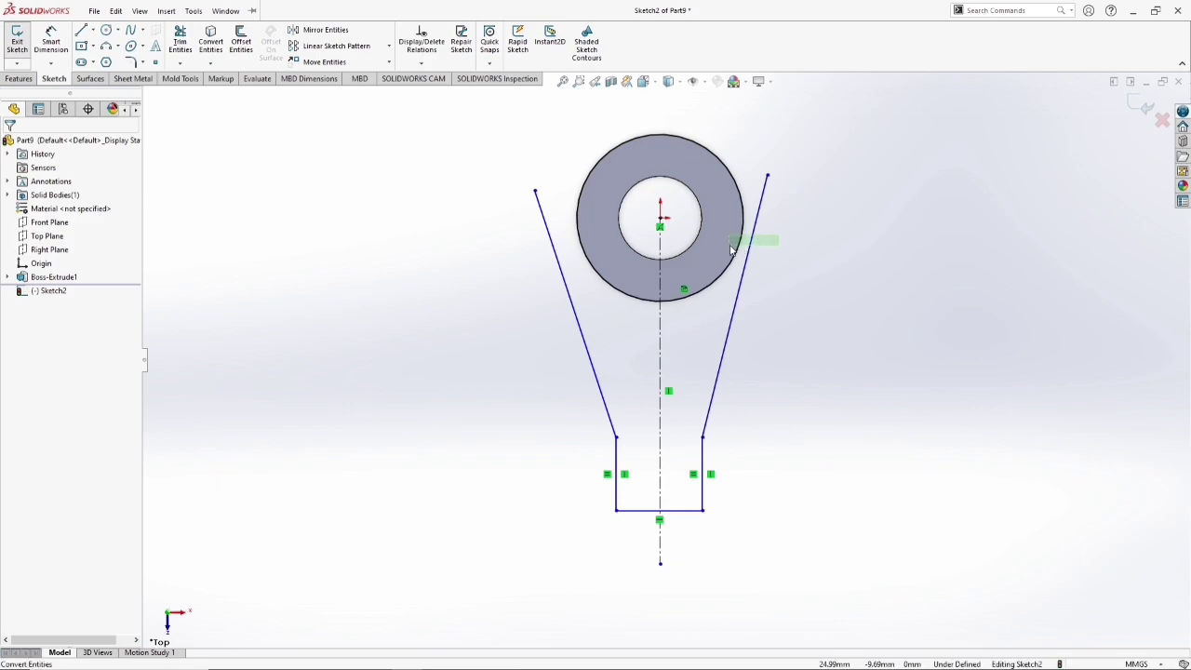
# - Make the right and left sloped arm sides each tangent to the converted outer circle
pyautogui.click(756, 223)
pyautogui.keyDown('ctrl'); pyautogui.click(742, 195); pyautogui.keyUp('ctrl')
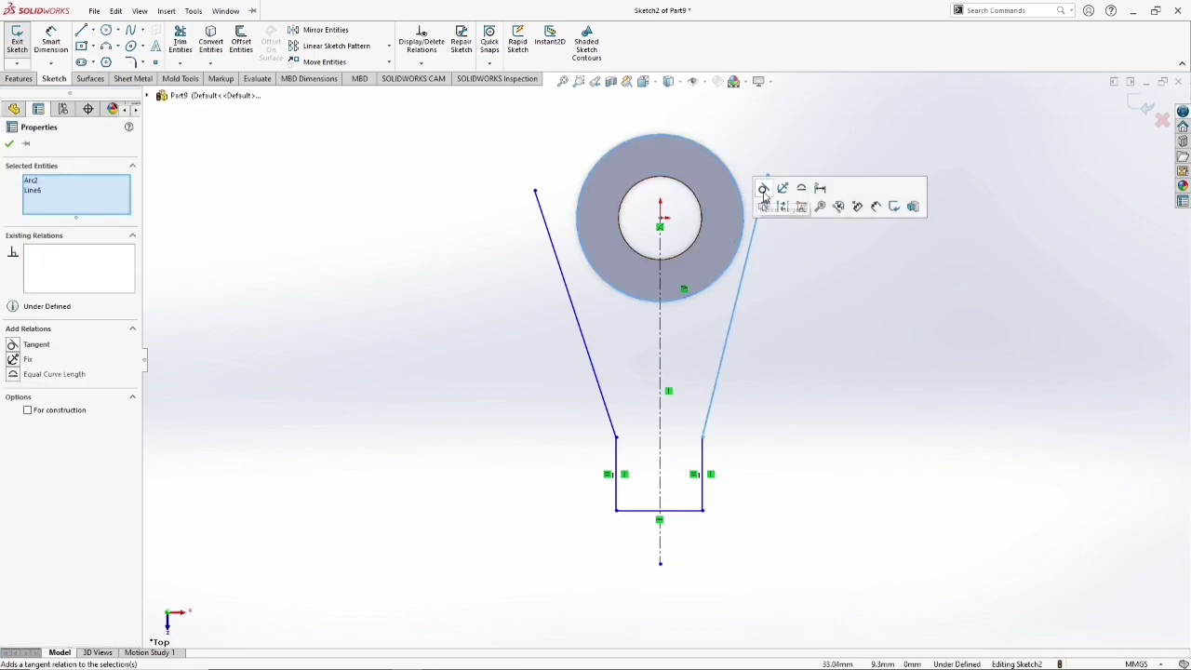
pyautogui.click(764, 191)
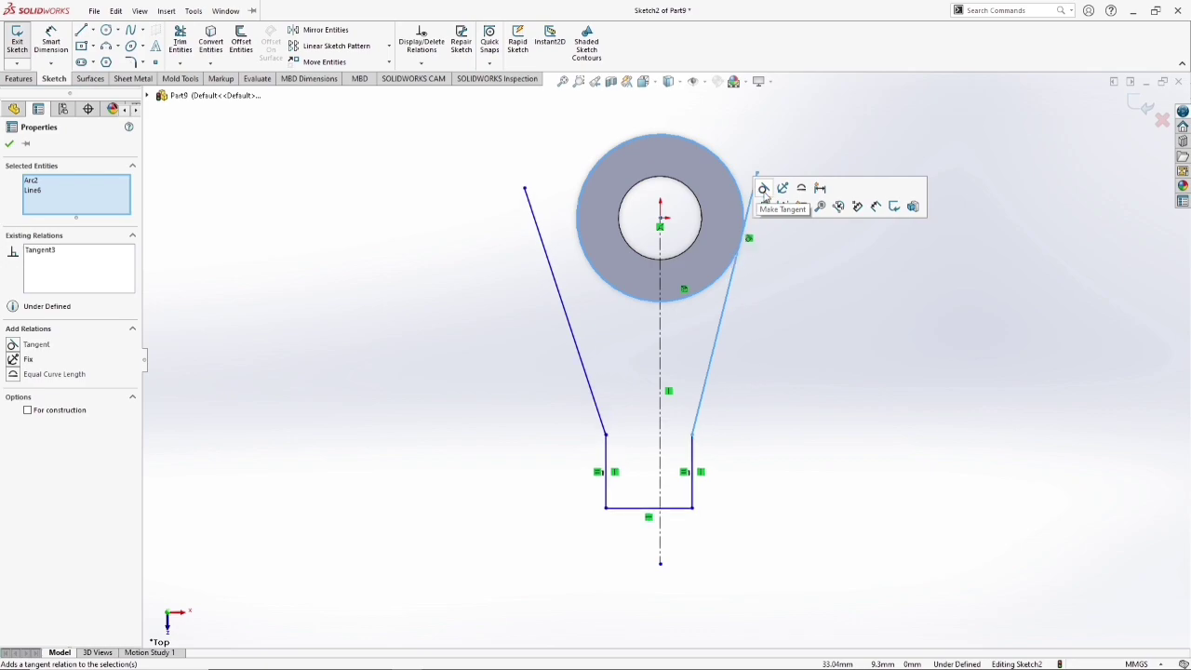
pyautogui.click(10, 145)
pyautogui.keyDown('ctrl'); pyautogui.click(542, 249); pyautogui.keyUp('ctrl')
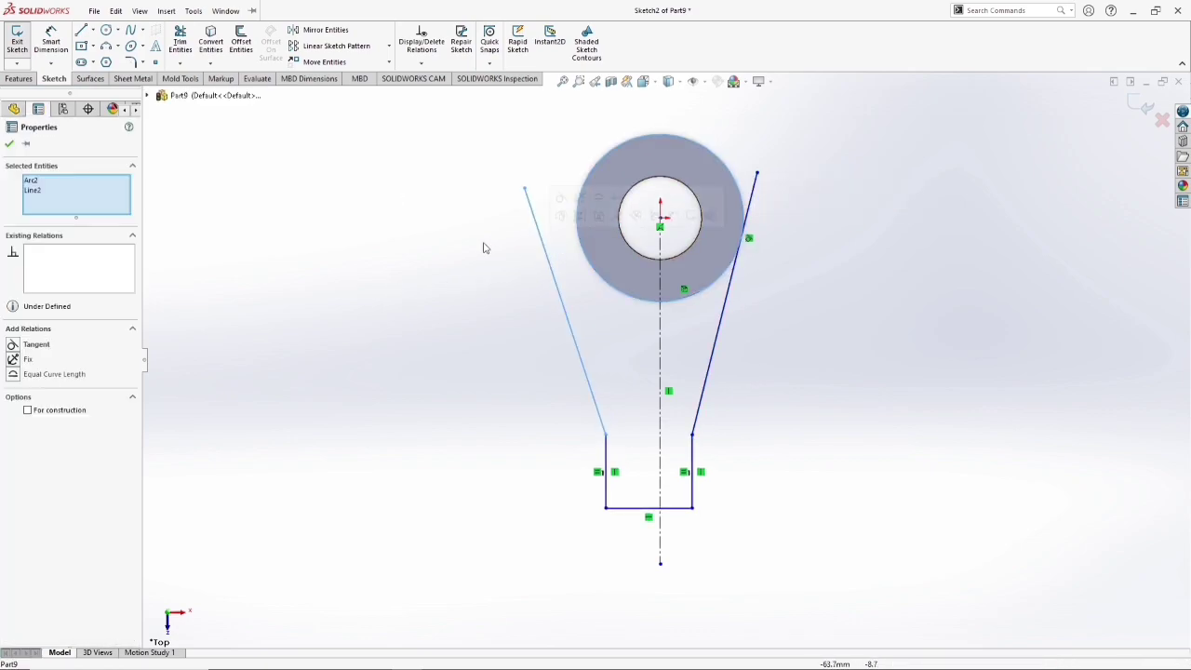
pyautogui.click(562, 200)
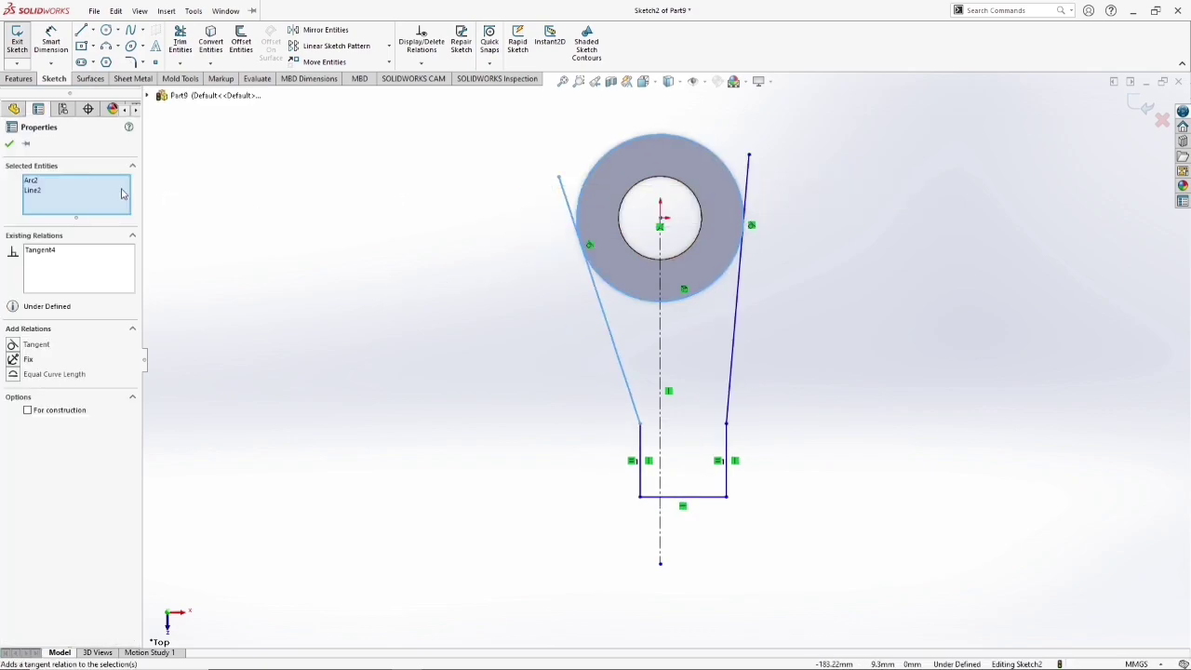
pyautogui.click(9, 145)
# - Dimension the distance from the ring centre to the arm's bottom edge as 122.5 mm
pyautogui.press('z')
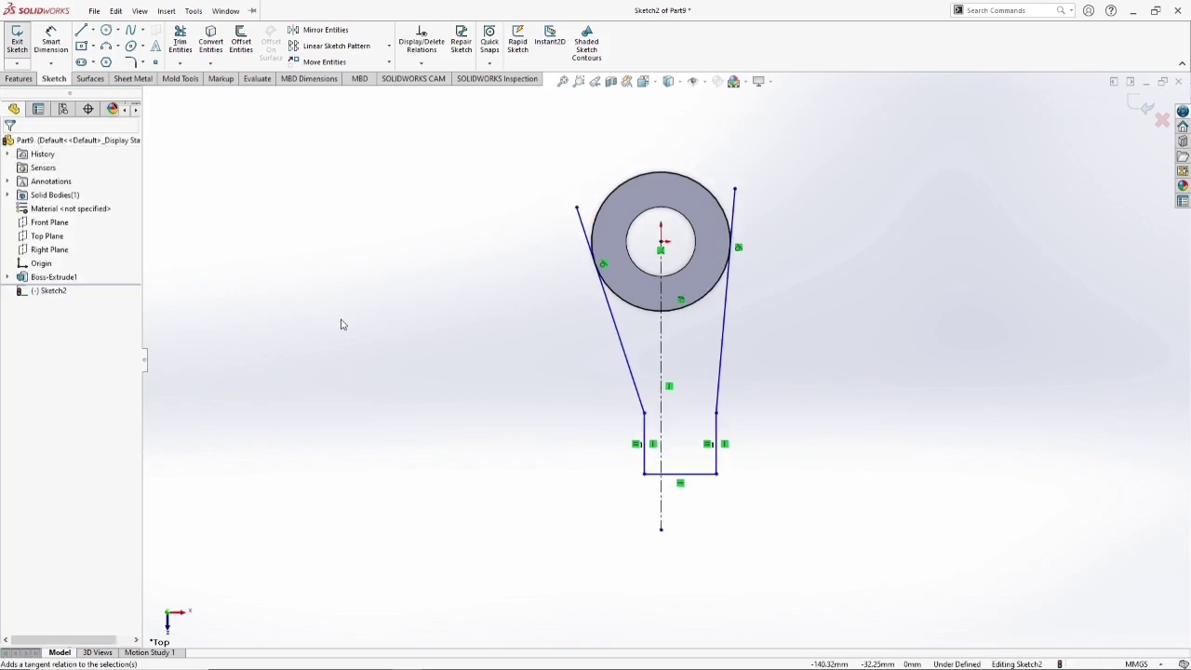
pyautogui.click(59, 54)
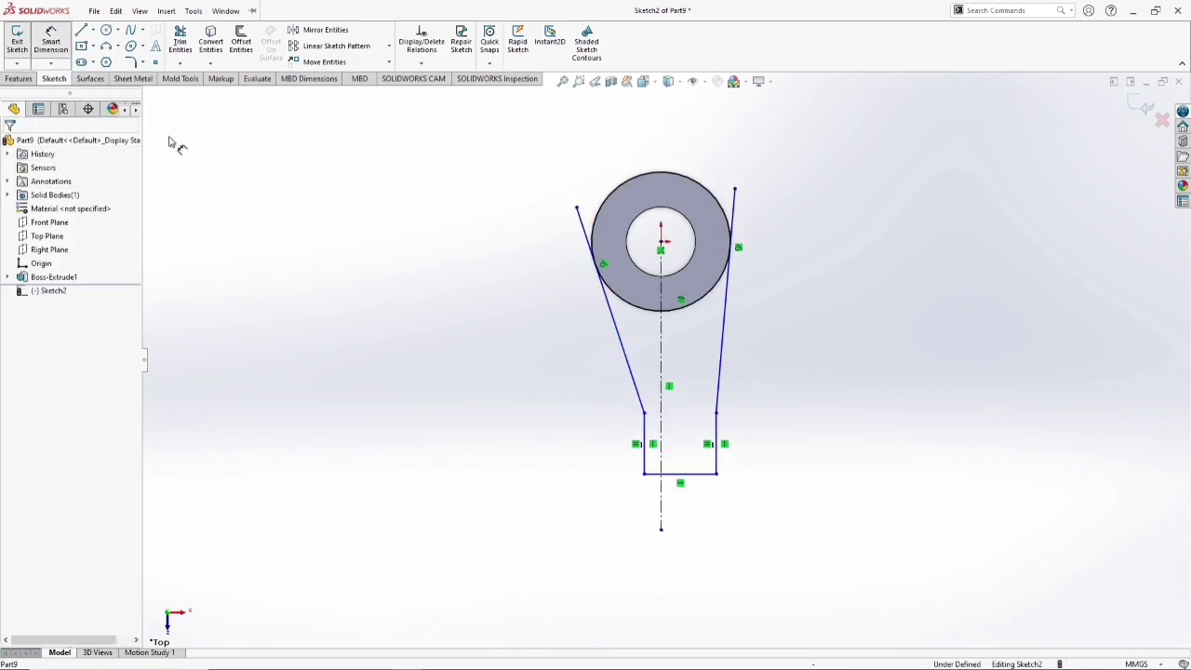
pyautogui.click(661, 244)
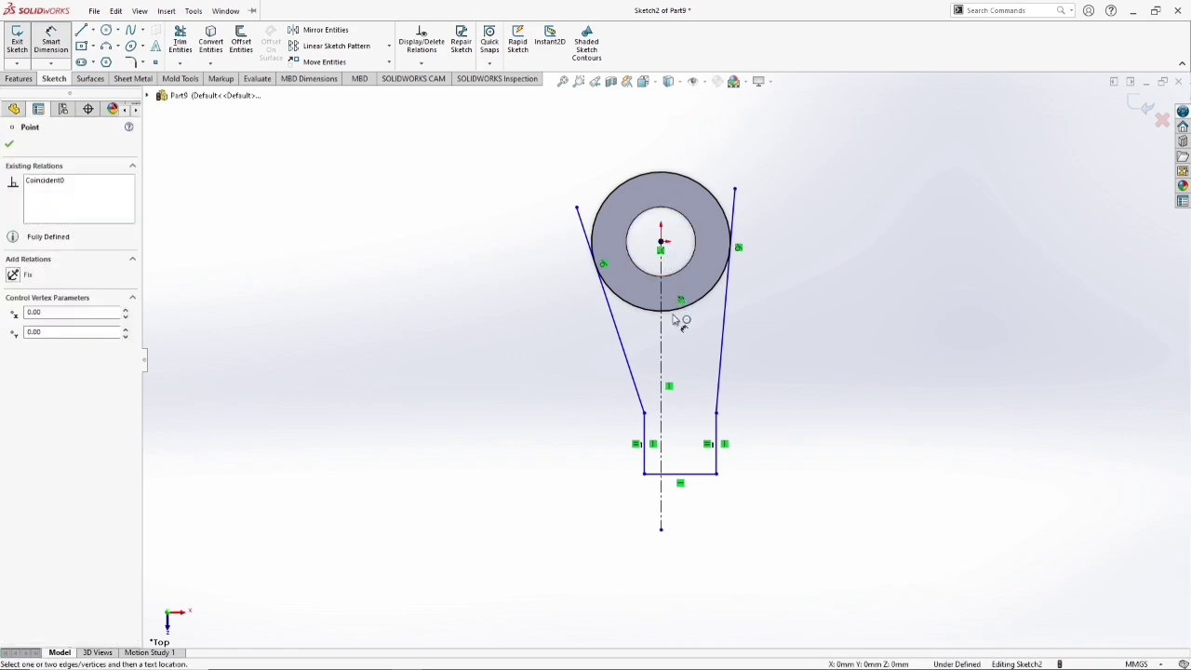
pyautogui.click(682, 480)
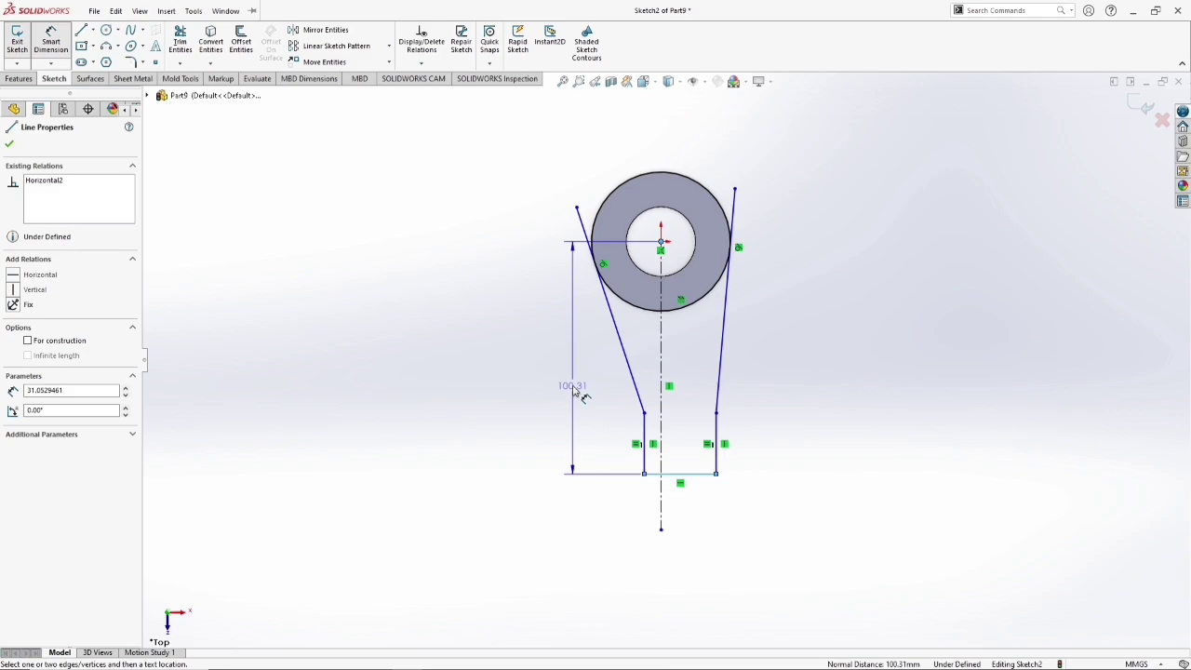
pyautogui.click(574, 391)
pyautogui.write('122')
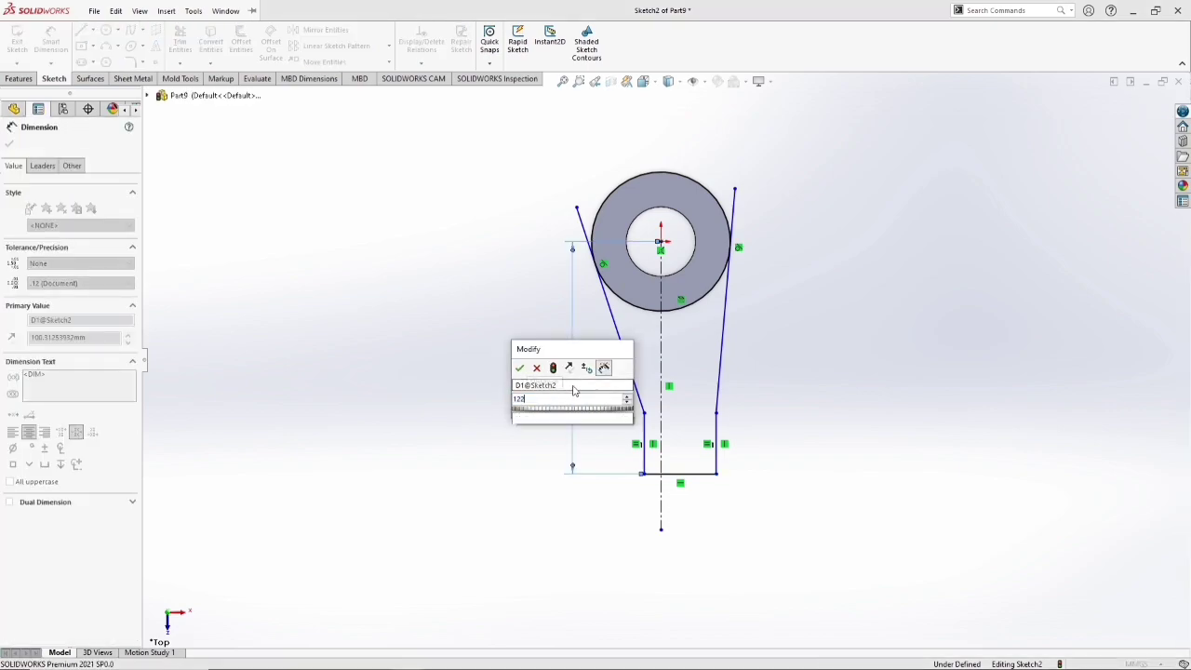
pyautogui.write('.5')
pyautogui.press('Return')
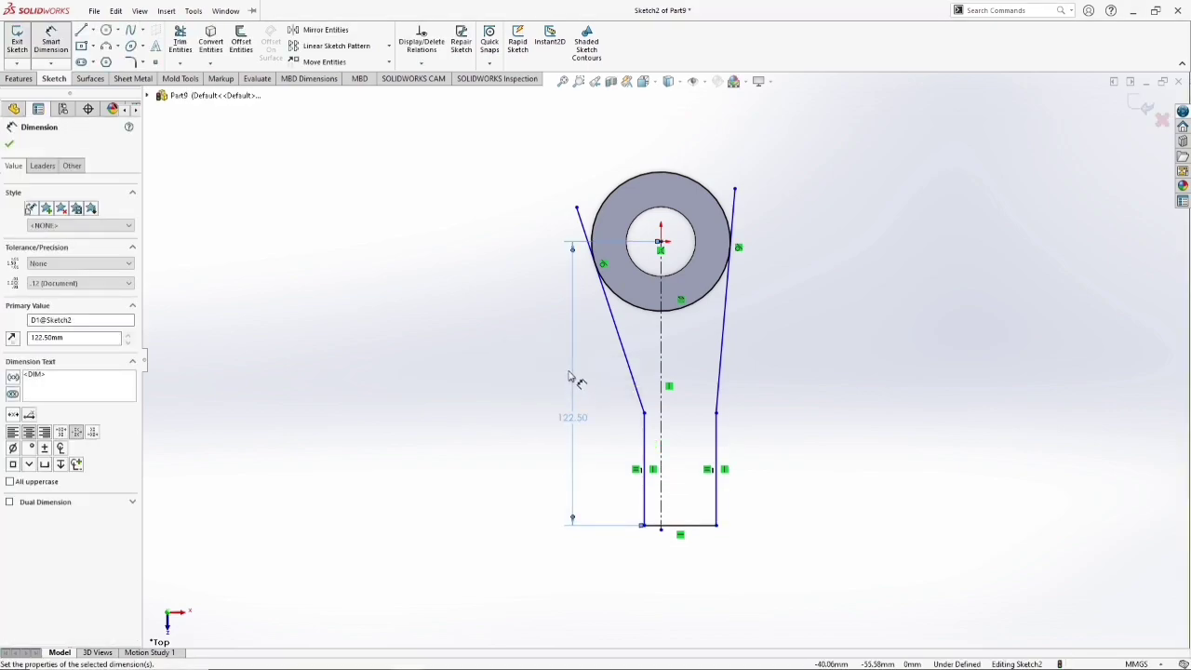
pyautogui.click(470, 382)
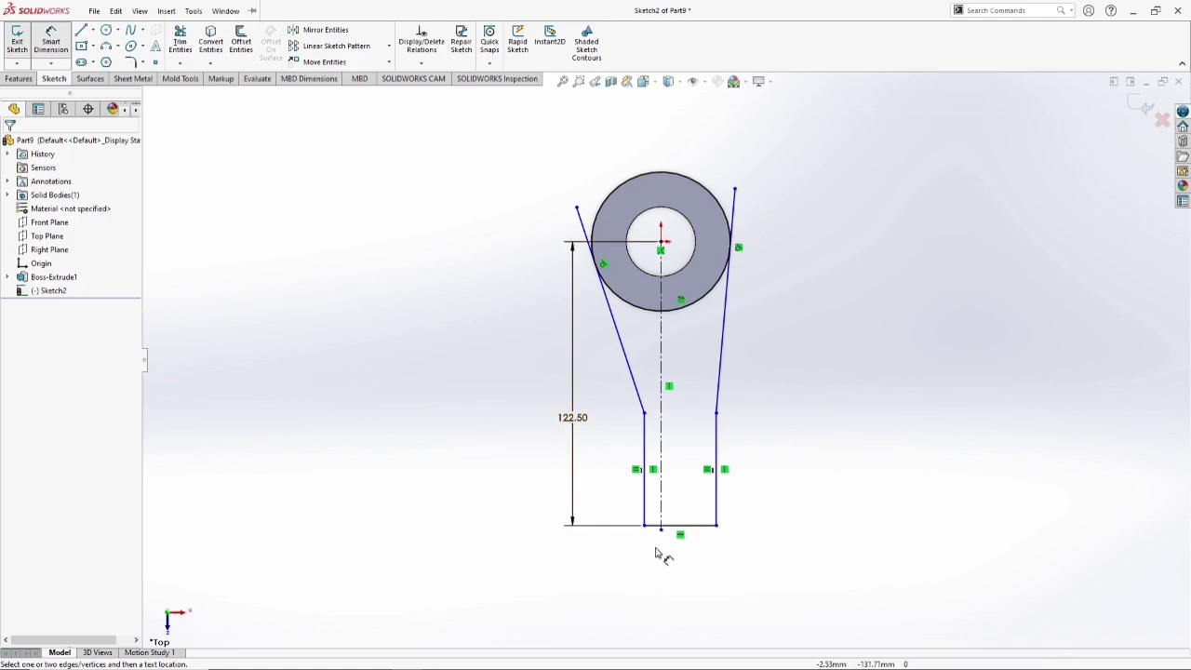
# - Dimension the left vertical arm side as 25 mm
pyautogui.click(643, 503)
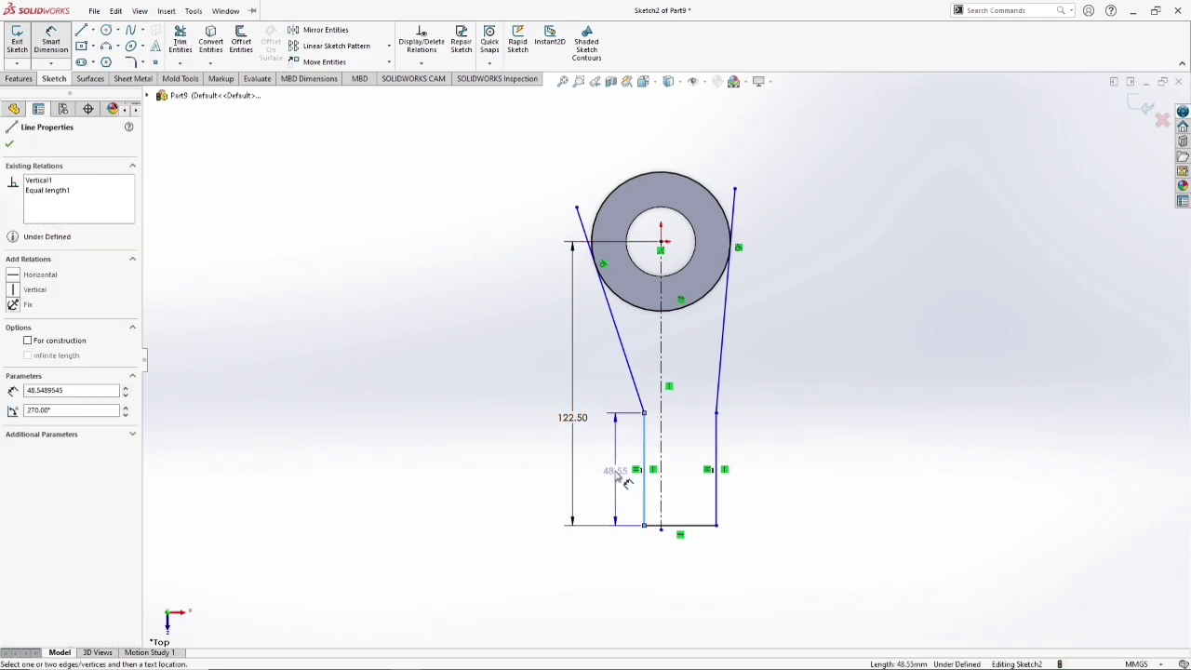
pyautogui.click(617, 476)
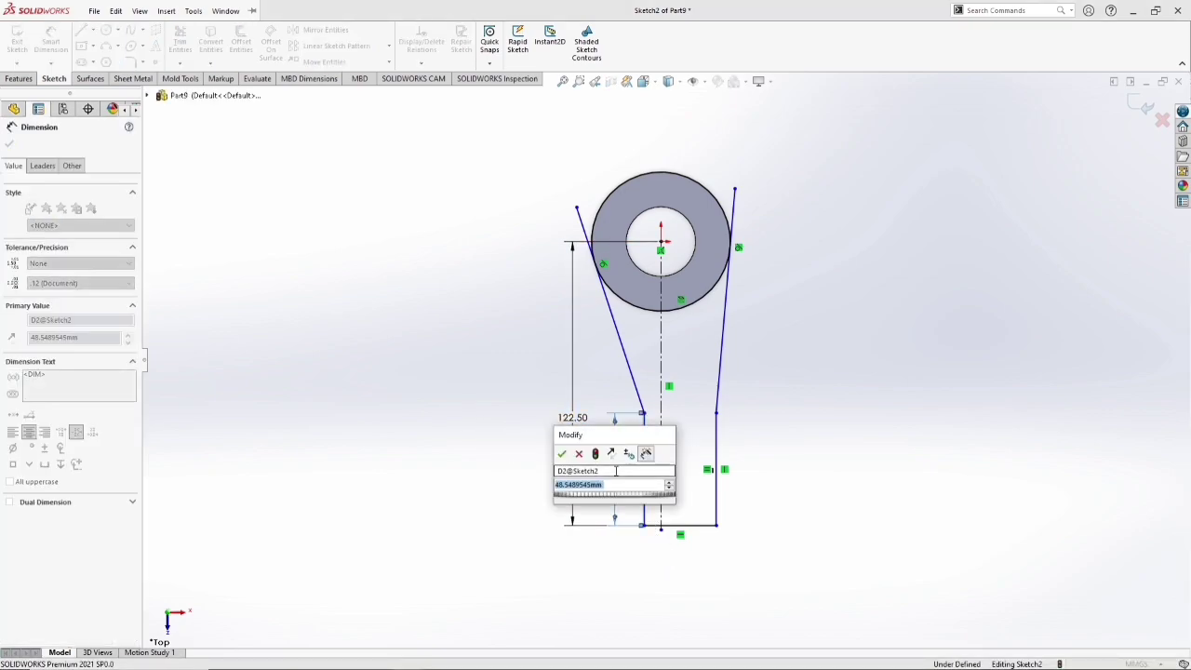
pyautogui.write('25')
pyautogui.press('Return')
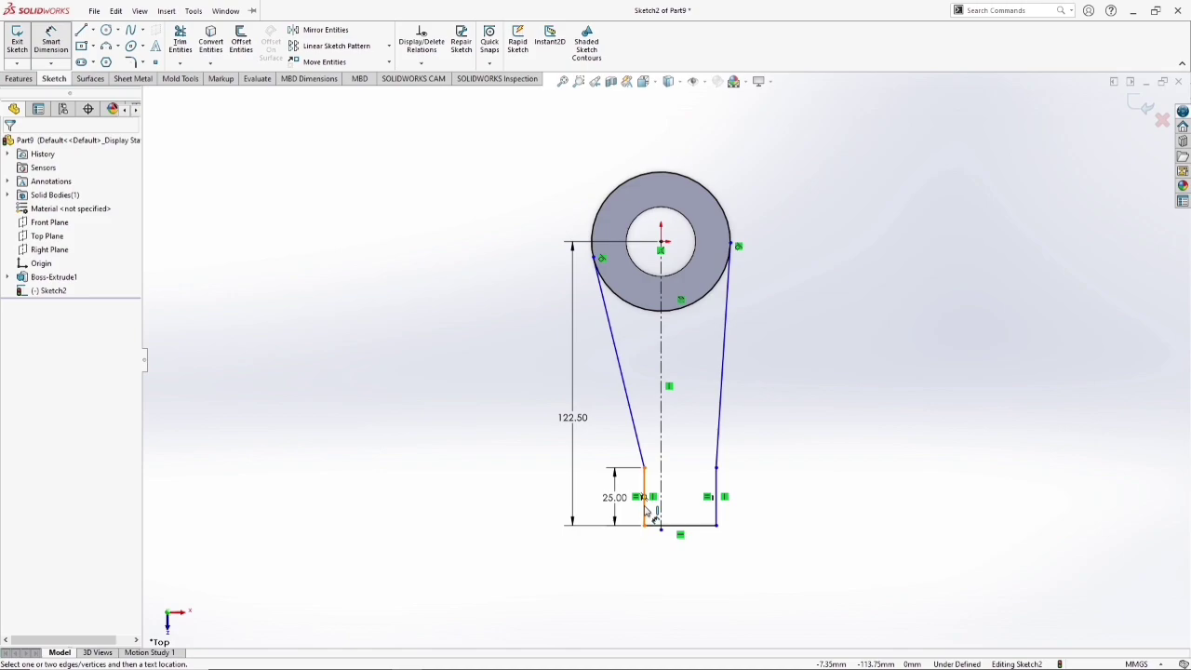
# - Dimension the arm's left side 15 mm from the centreline
pyautogui.click(645, 510)
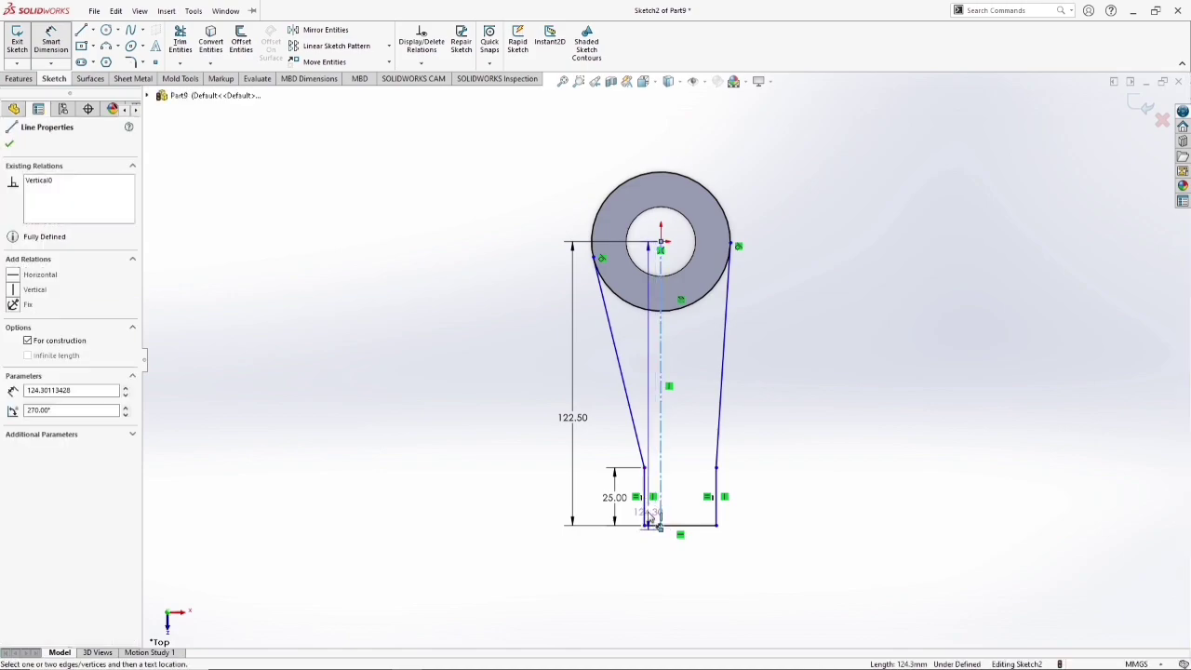
pyautogui.click(605, 558)
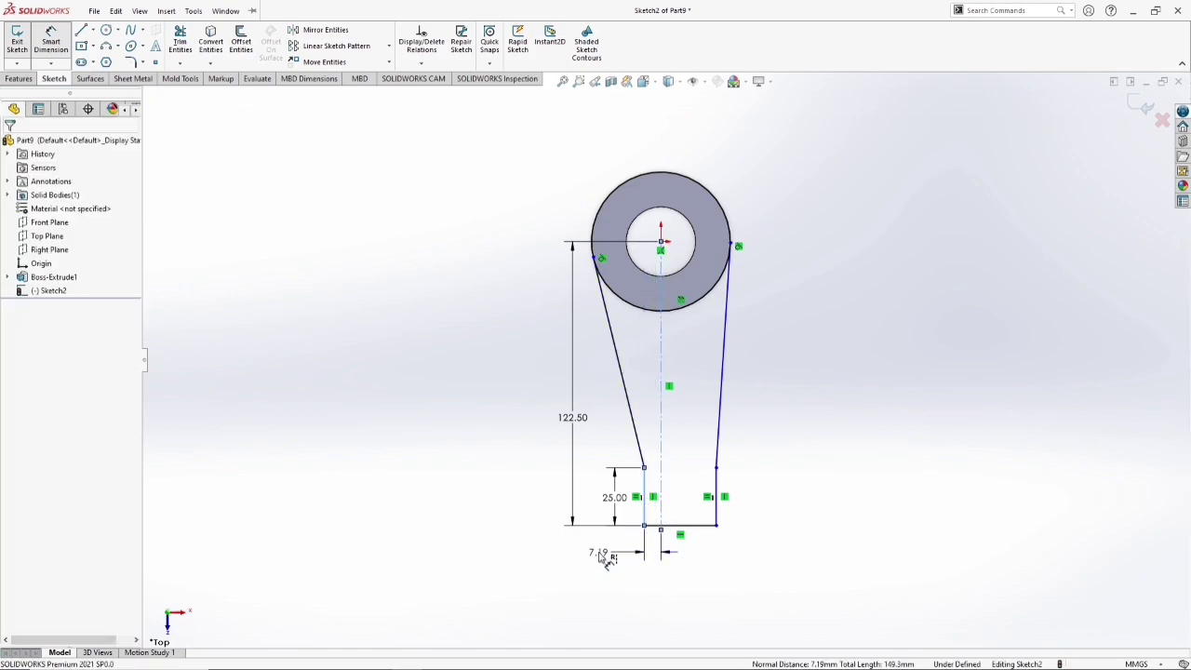
pyautogui.write('15')
pyautogui.press('Return')
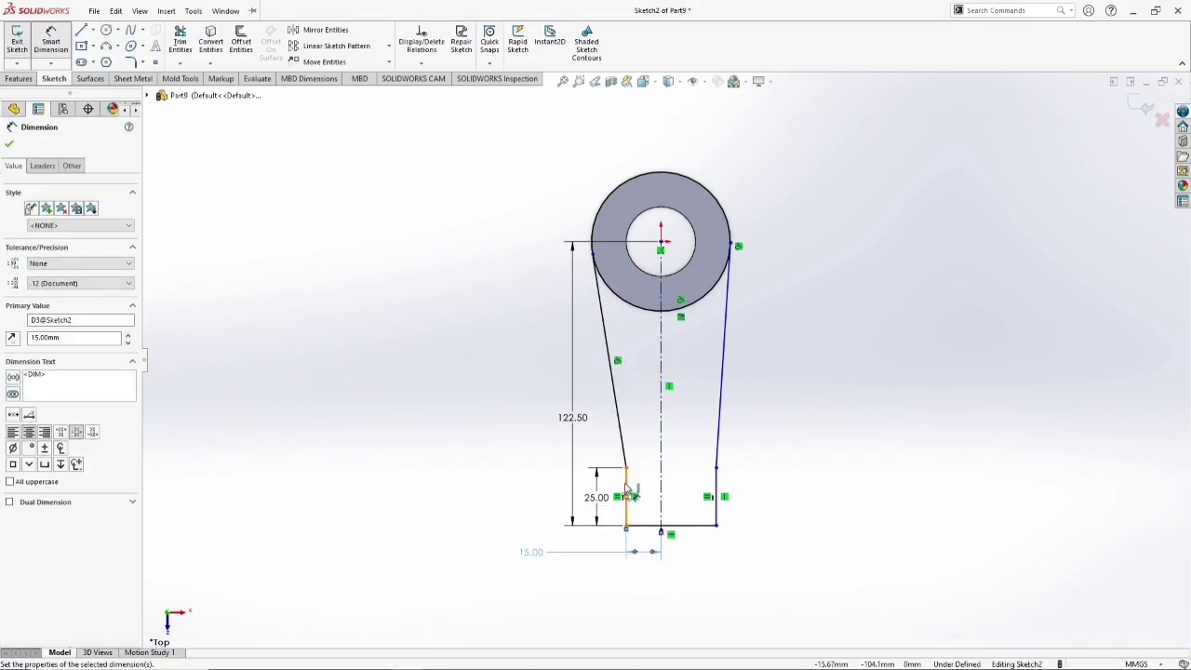
# - Dimension the arm's narrow end 30 mm wide and drag a side line's top end past the circle
pyautogui.click(628, 489)
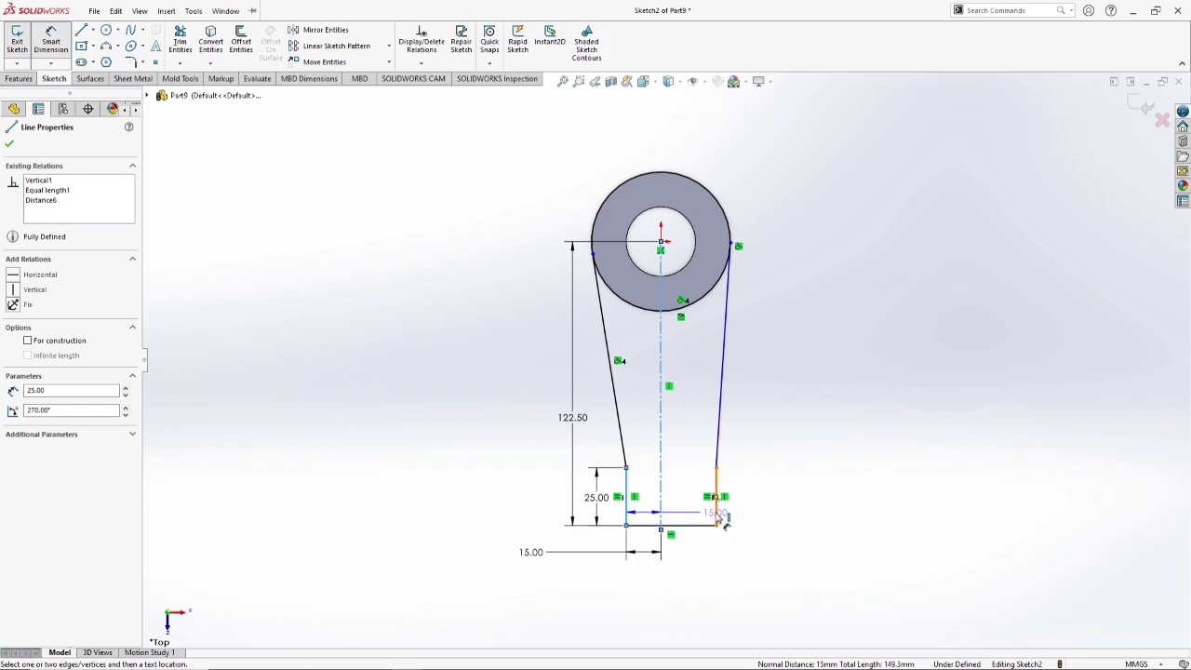
pyautogui.click(722, 518)
pyautogui.click(675, 587)
pyautogui.write('3')
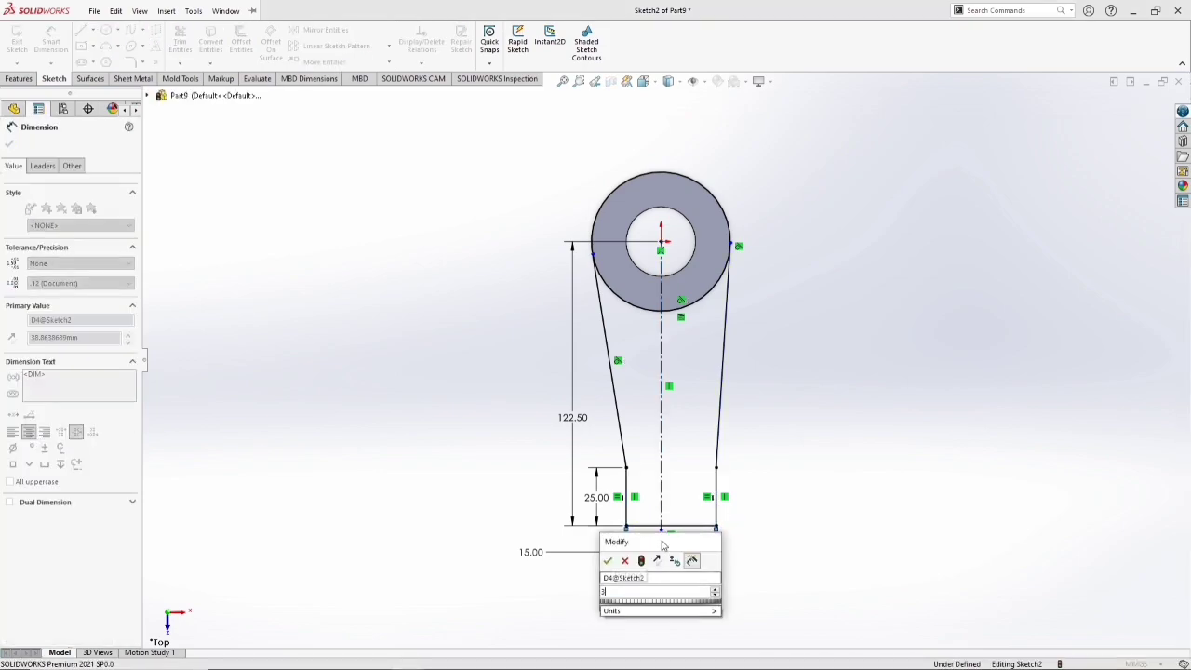
pyautogui.write('0')
pyautogui.press('Return')
pyautogui.press('Escape')
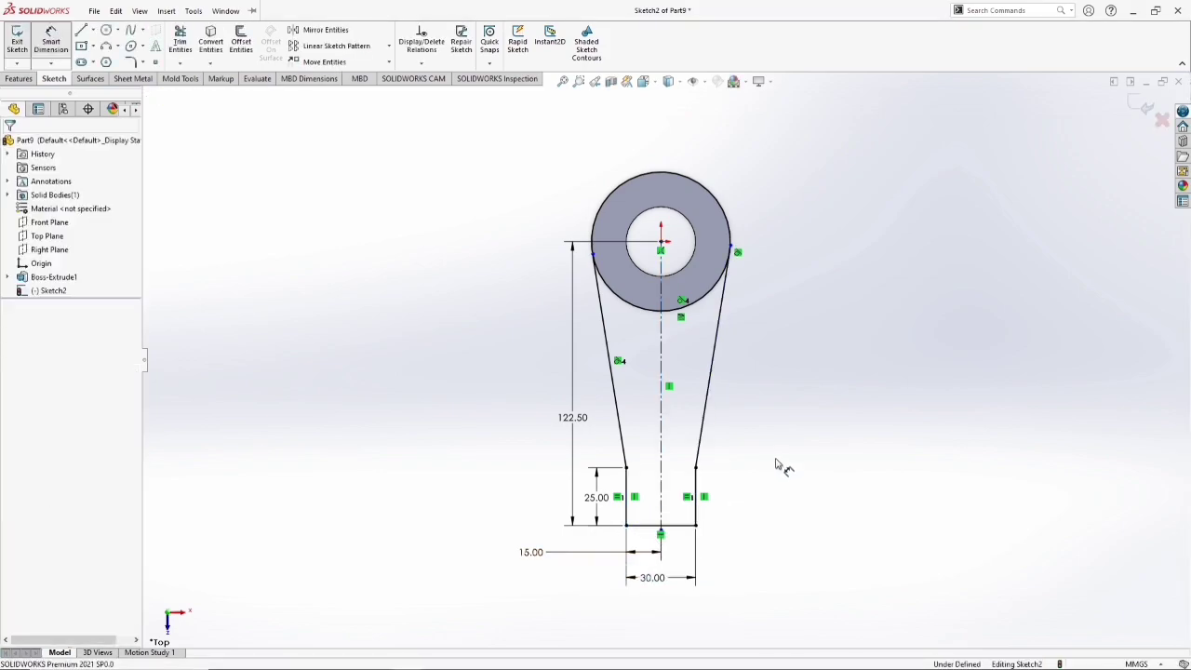
pyautogui.moveTo(732, 245); pyautogui.dragTo(740, 232)
# - Power-trim the side-line tips overhanging the cylinder outline, leaving Sketch2 fully defined
pyautogui.click(180, 46)
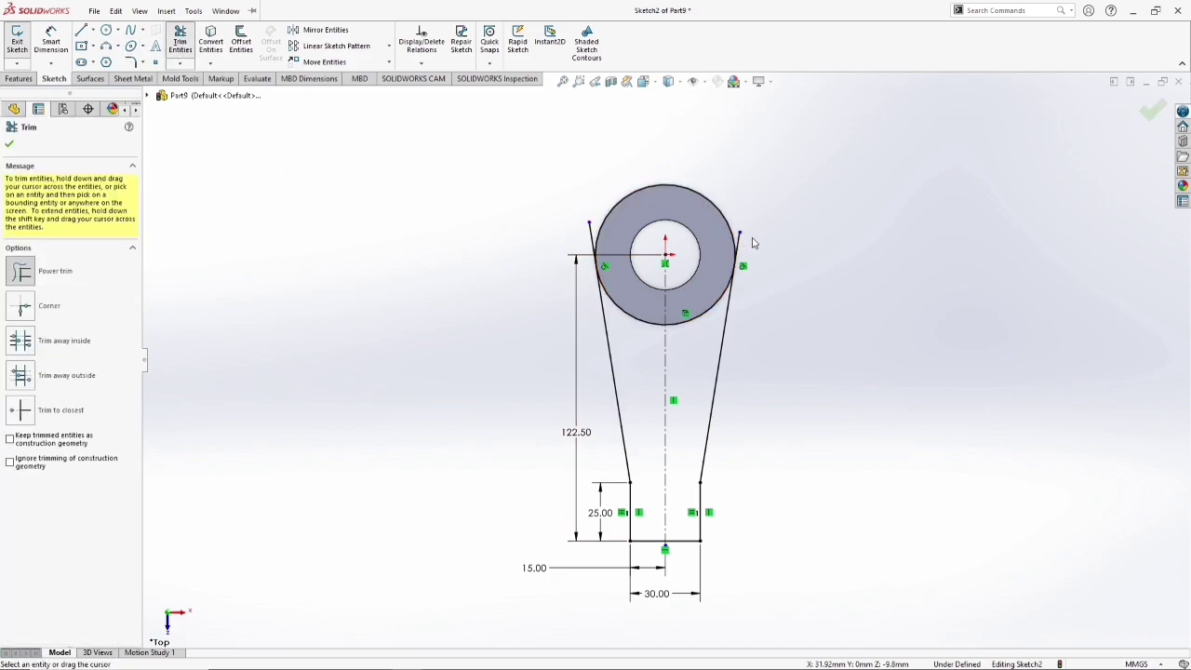
pyautogui.moveTo(751, 243)
pyautogui.mouseDown()
pyautogui.moveTo(703, 230)
pyautogui.moveTo(551, 250)
pyautogui.mouseUp()
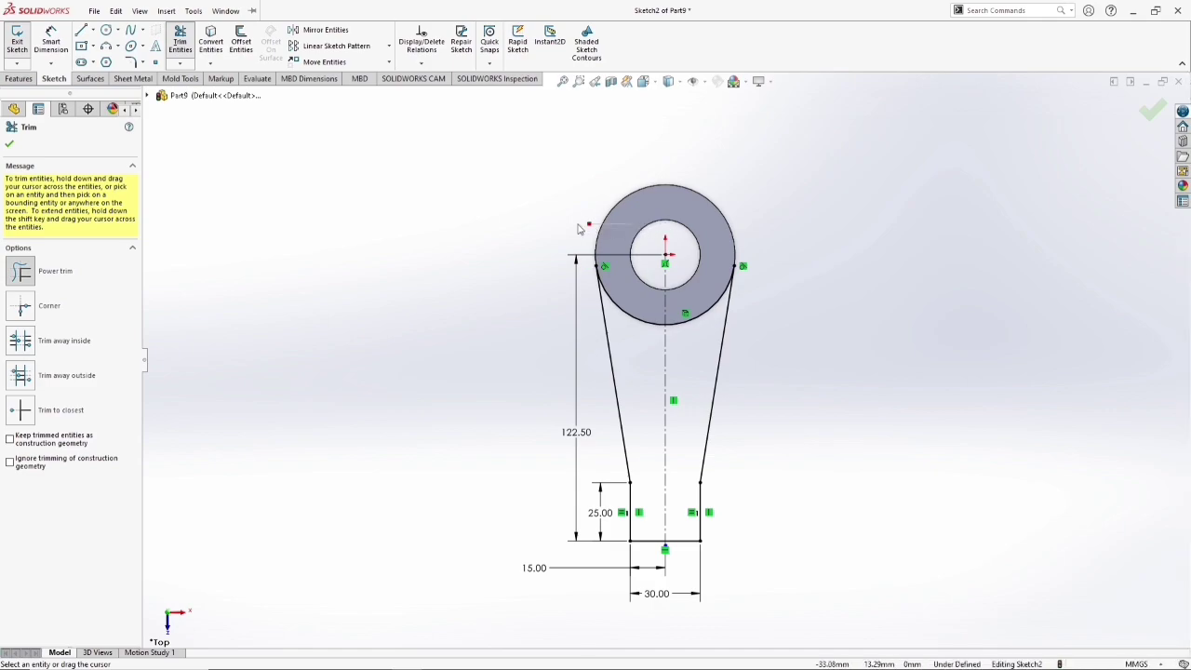
pyautogui.click(8, 146)
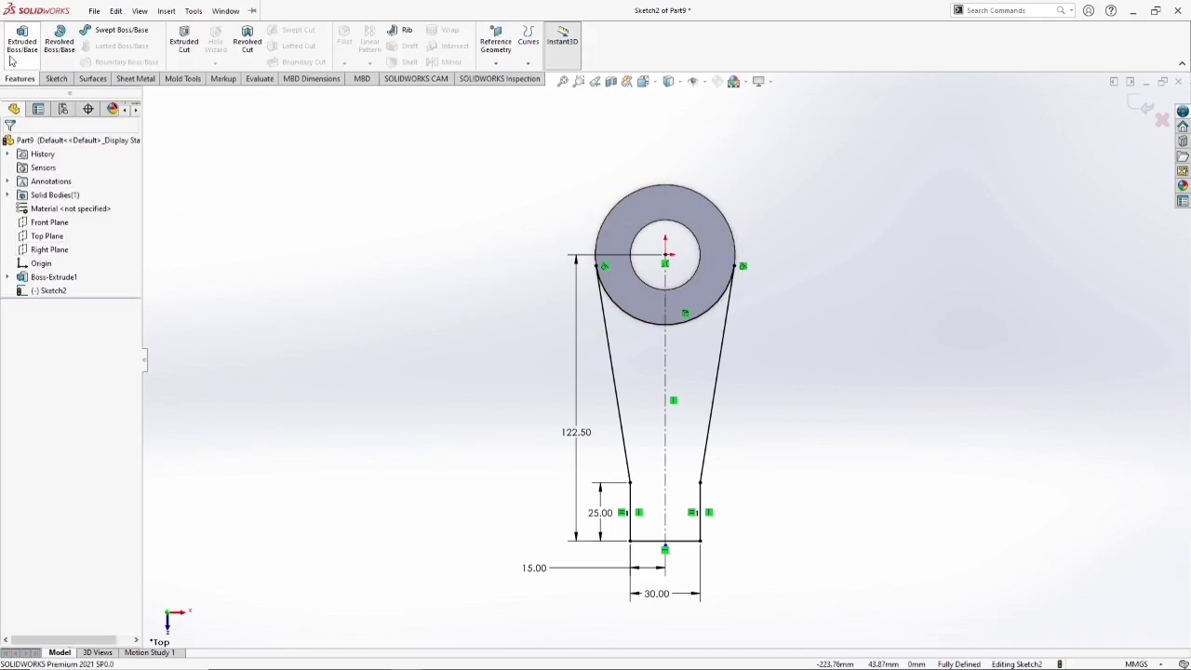
# - Extrude the arm sketch 10 mm Mid Plane, merging it with the hollow cylinder
pyautogui.click(20, 41)
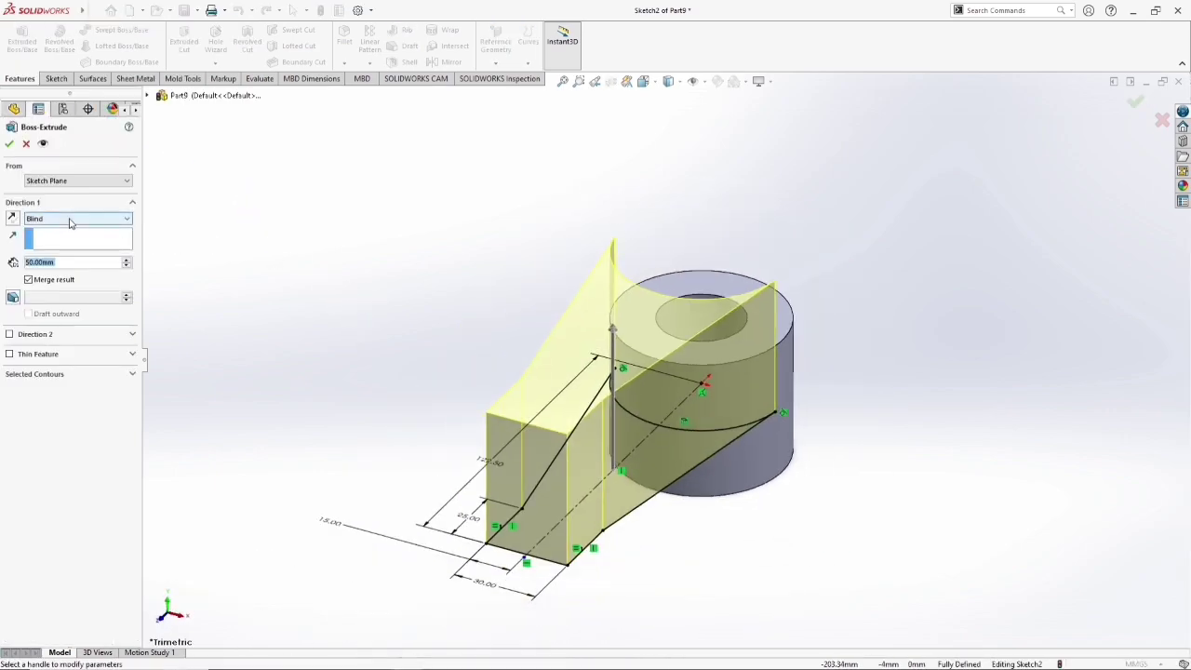
pyautogui.click(69, 220)
pyautogui.click(62, 279)
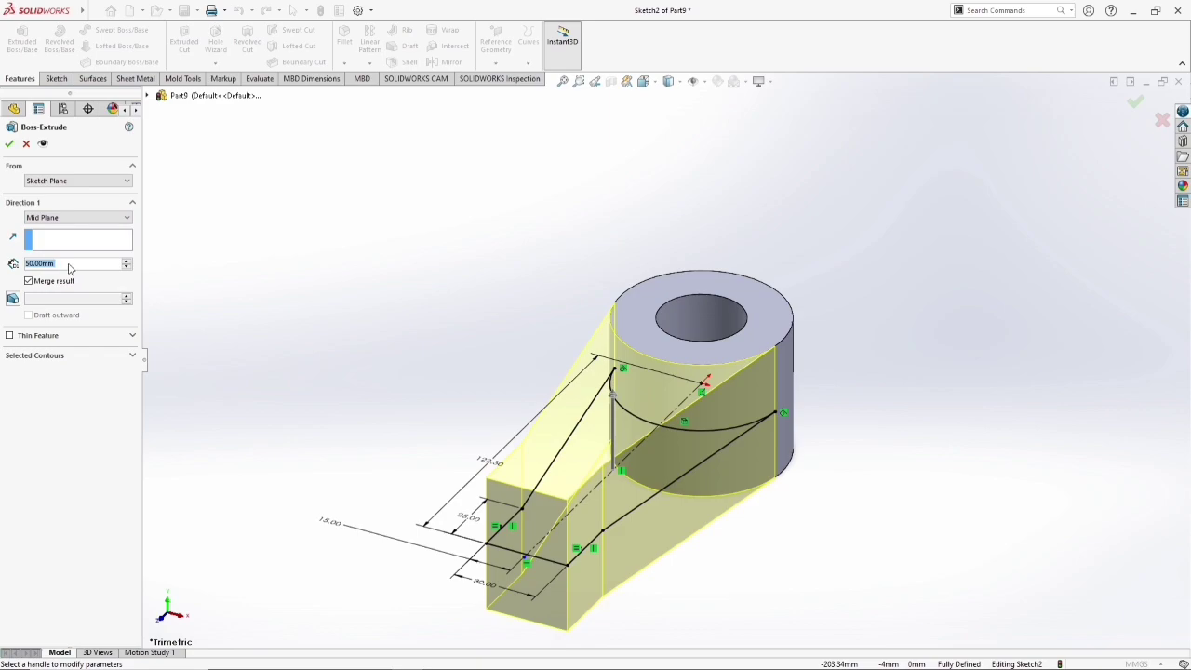
pyautogui.write('10')
pyautogui.press('Return')
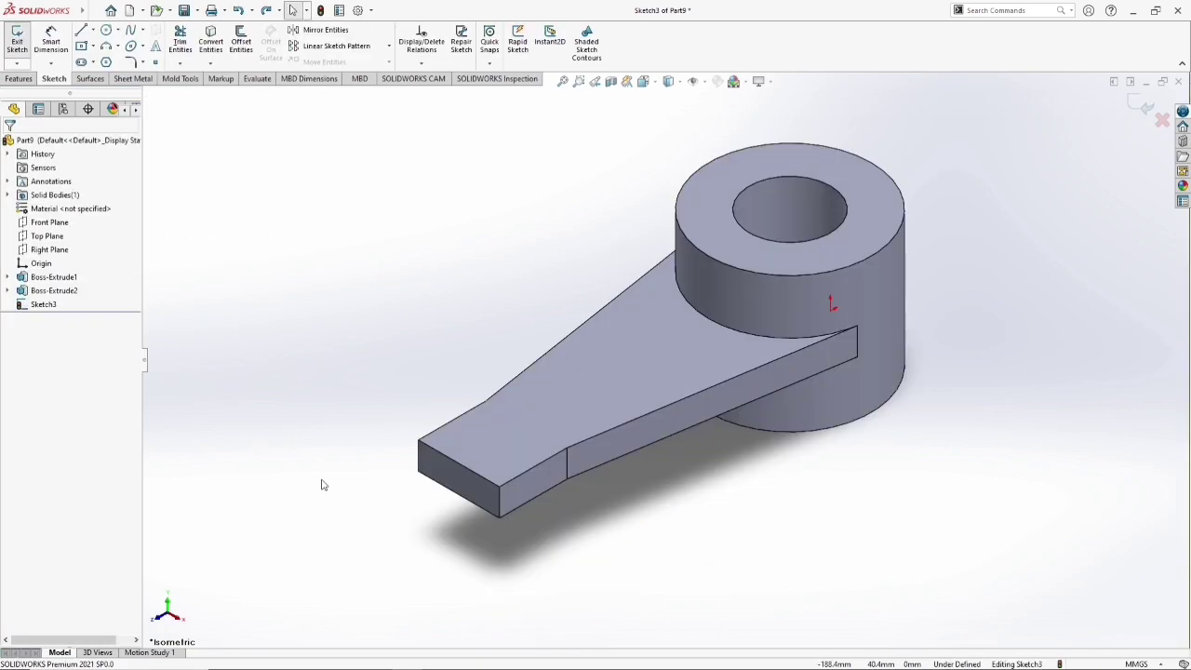
# - Discard the empty Sketch3 and start Sketch4 on the arm's narrow end face
pyautogui.click(534, 486)
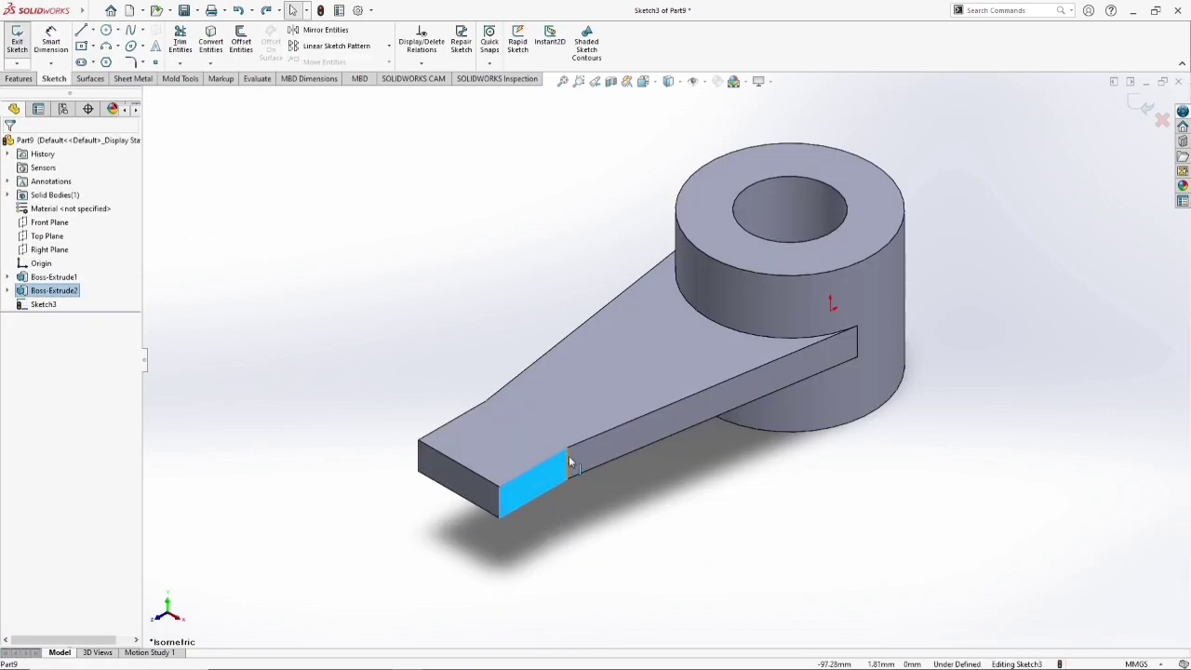
pyautogui.click(185, 364)
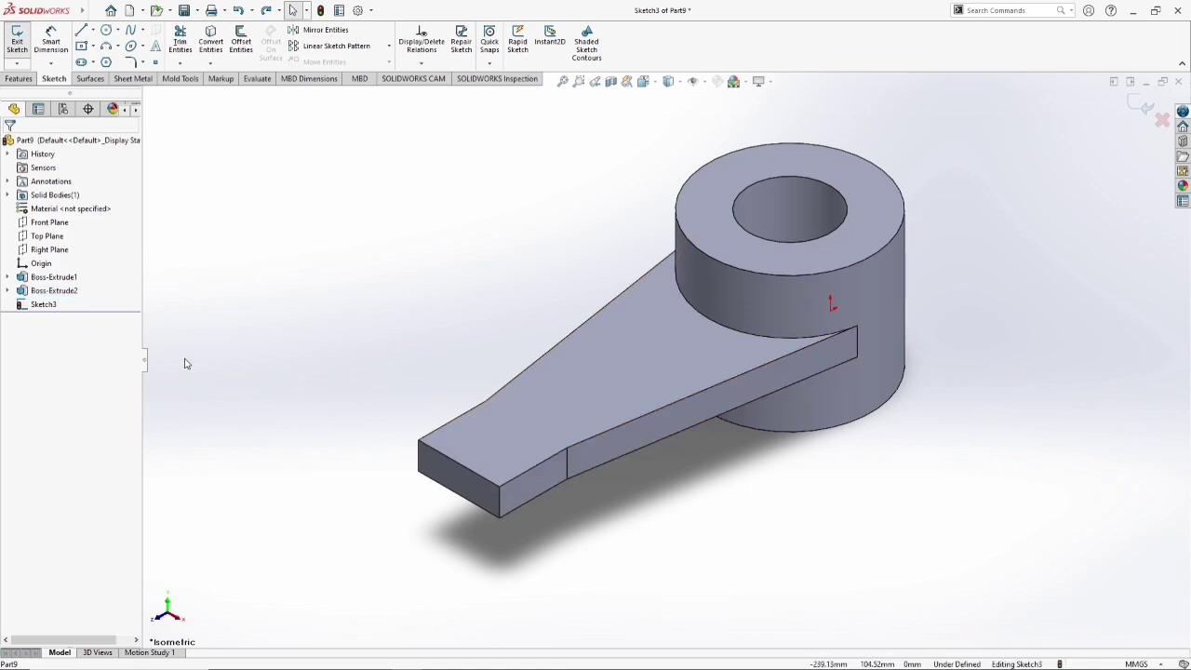
pyautogui.click(321, 10)
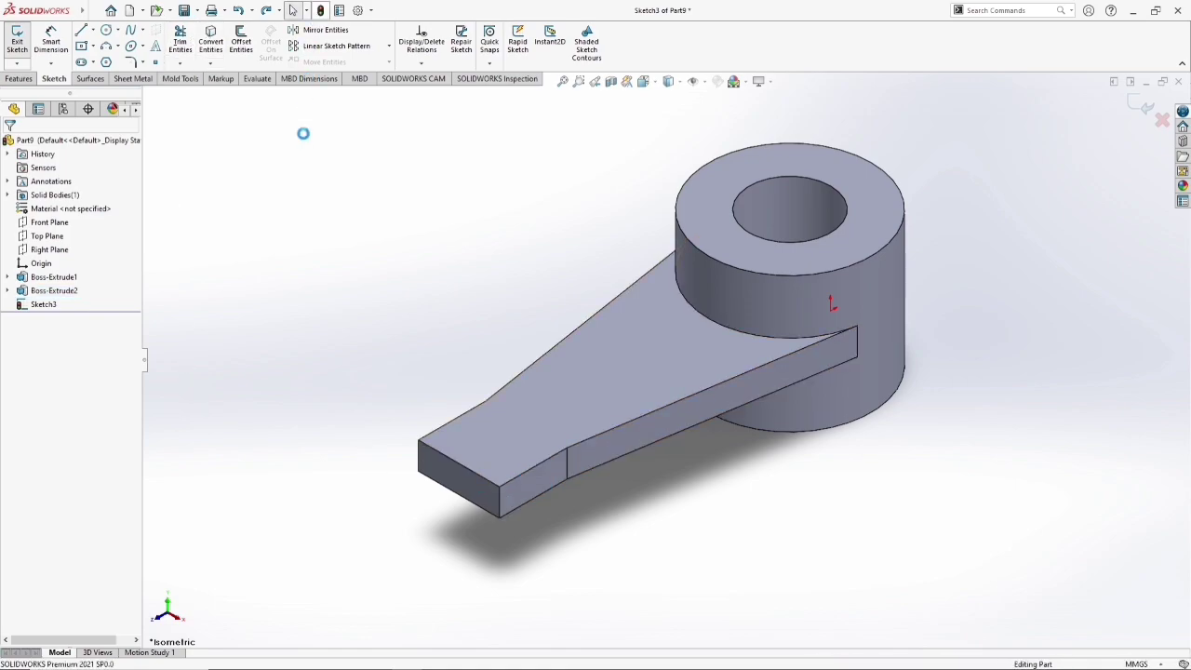
pyautogui.click(518, 489)
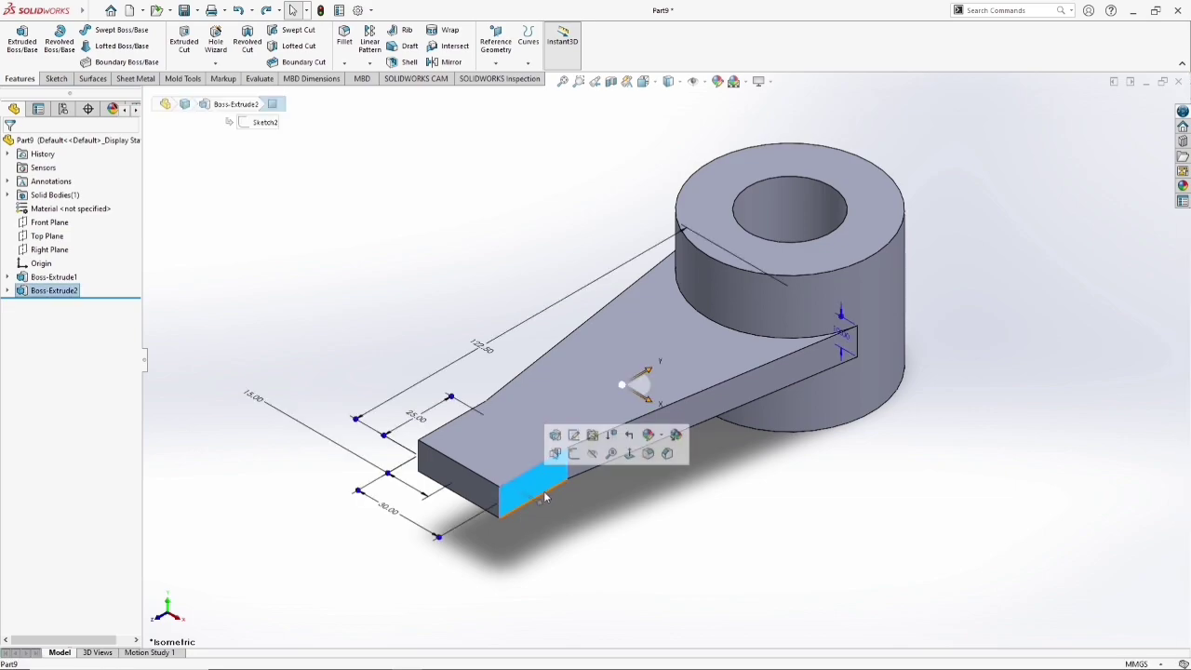
pyautogui.click(573, 434)
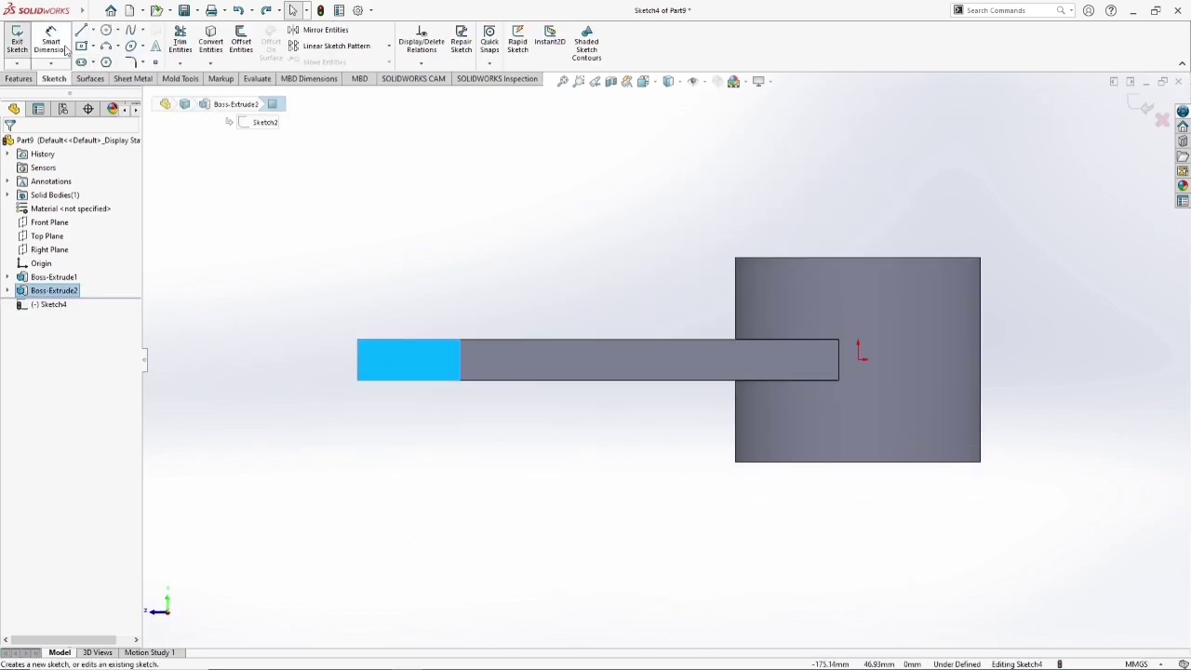
# - Draw the lug outline: a vertical side, tangent semicircular top, and vertical side down to the arm
pyautogui.click(81, 31)
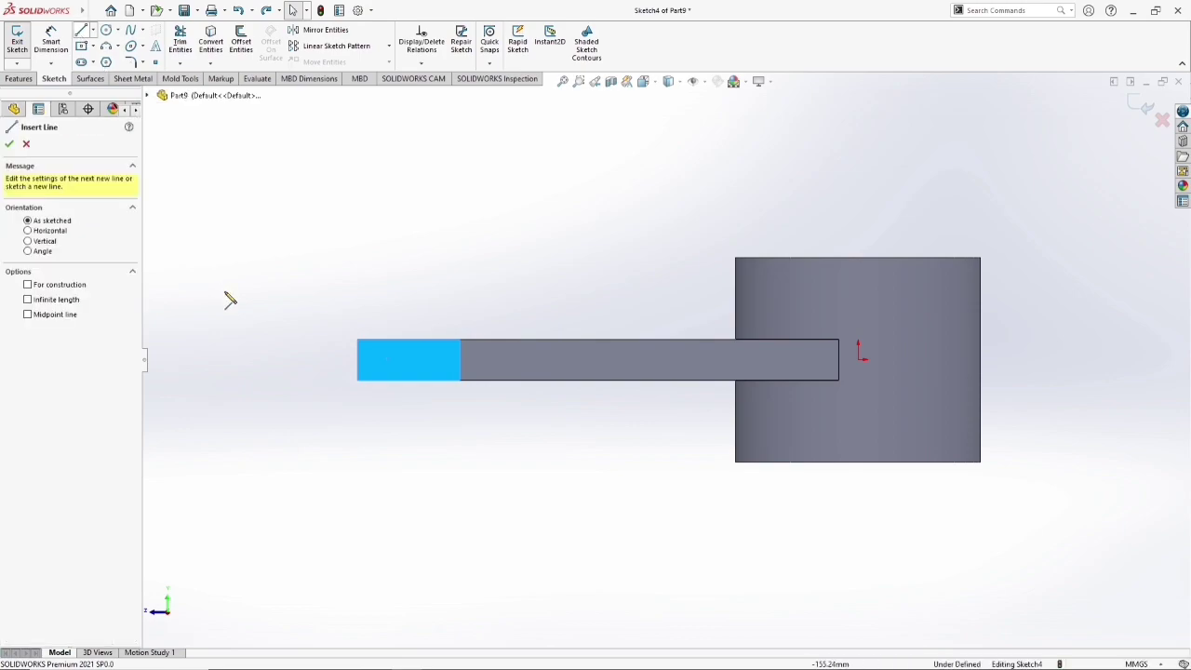
pyautogui.click(357, 341)
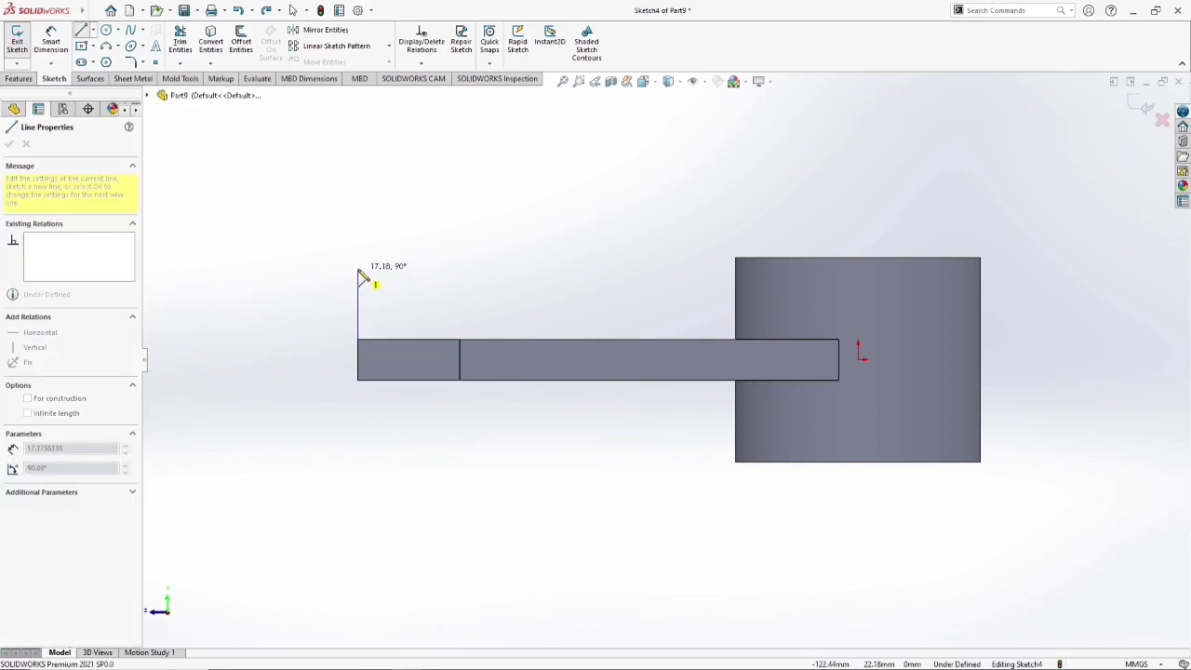
pyautogui.click(359, 270)
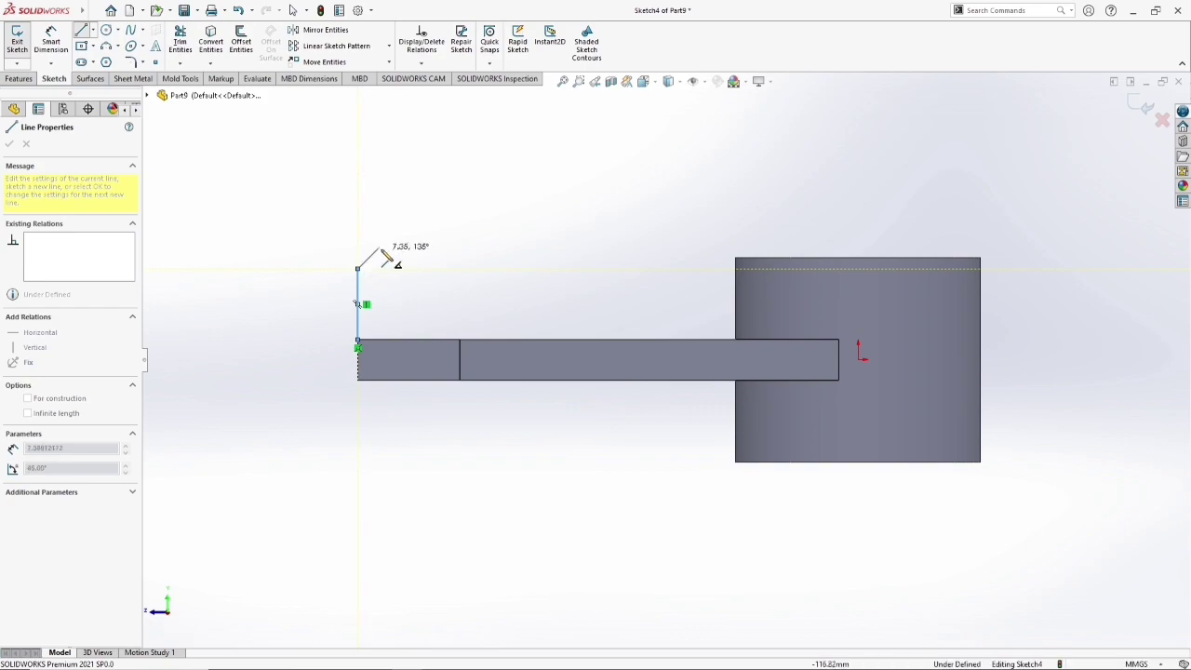
pyautogui.click(454, 269)
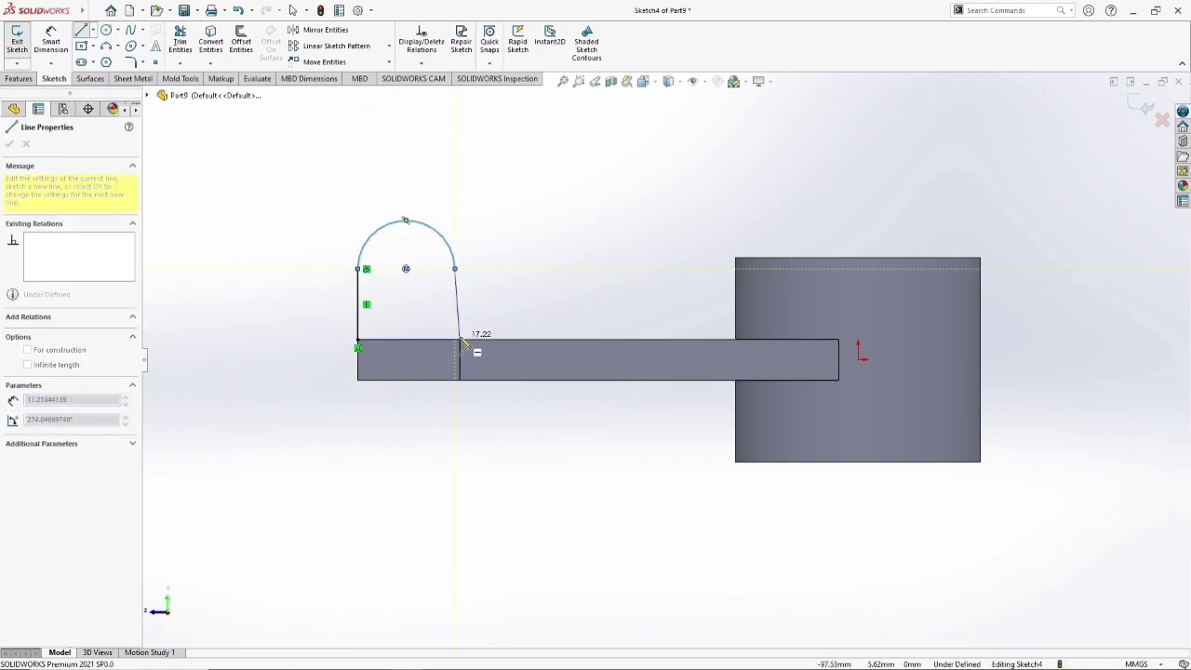
pyautogui.click(458, 341)
pyautogui.rightClick(466, 342)
pyautogui.click(491, 349)
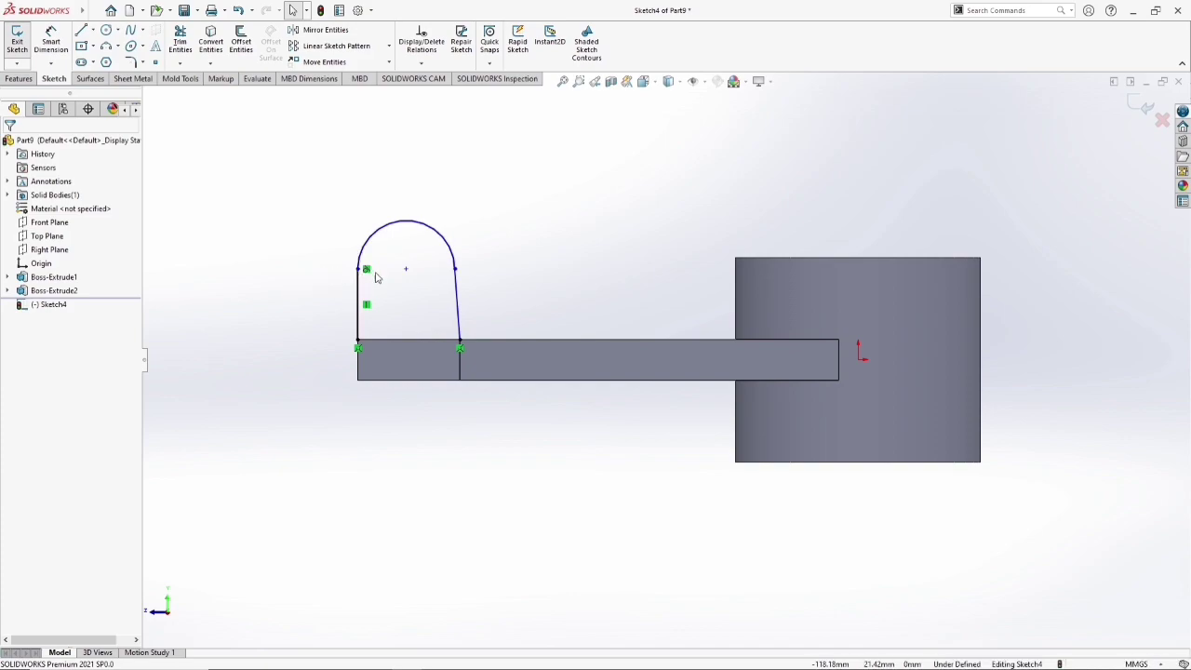
pyautogui.click(51, 42)
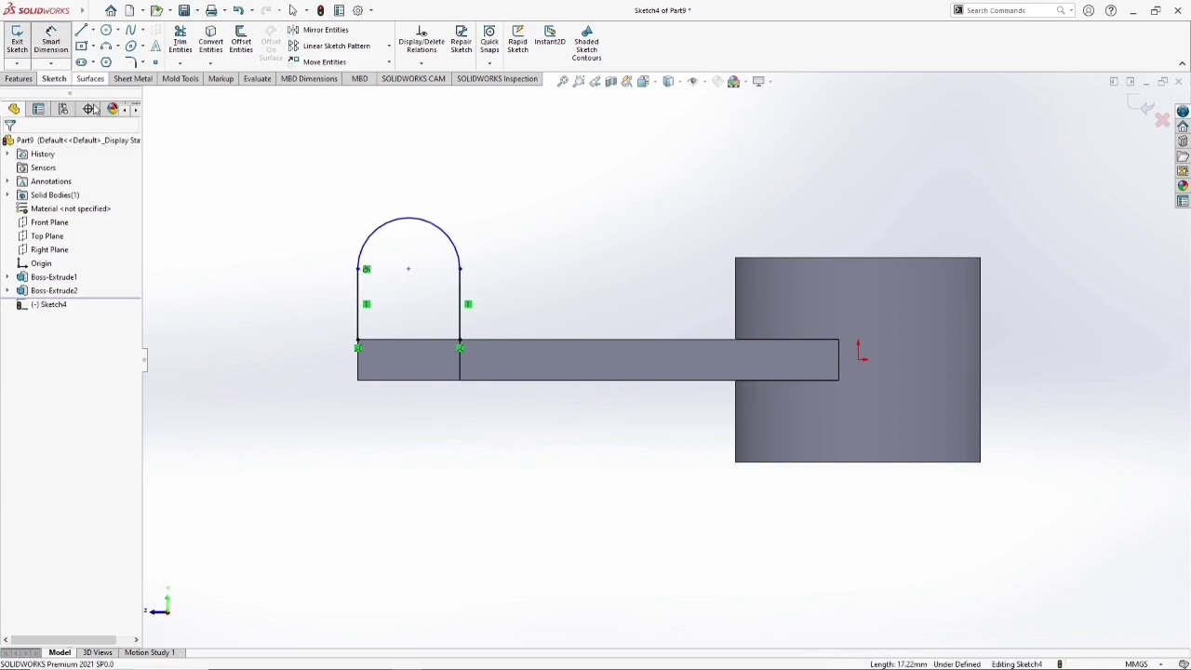
# - Dimension both vertical sides of the lug to 25 mm, fully defining Sketch4
pyautogui.click(362, 312)
pyautogui.click(311, 302)
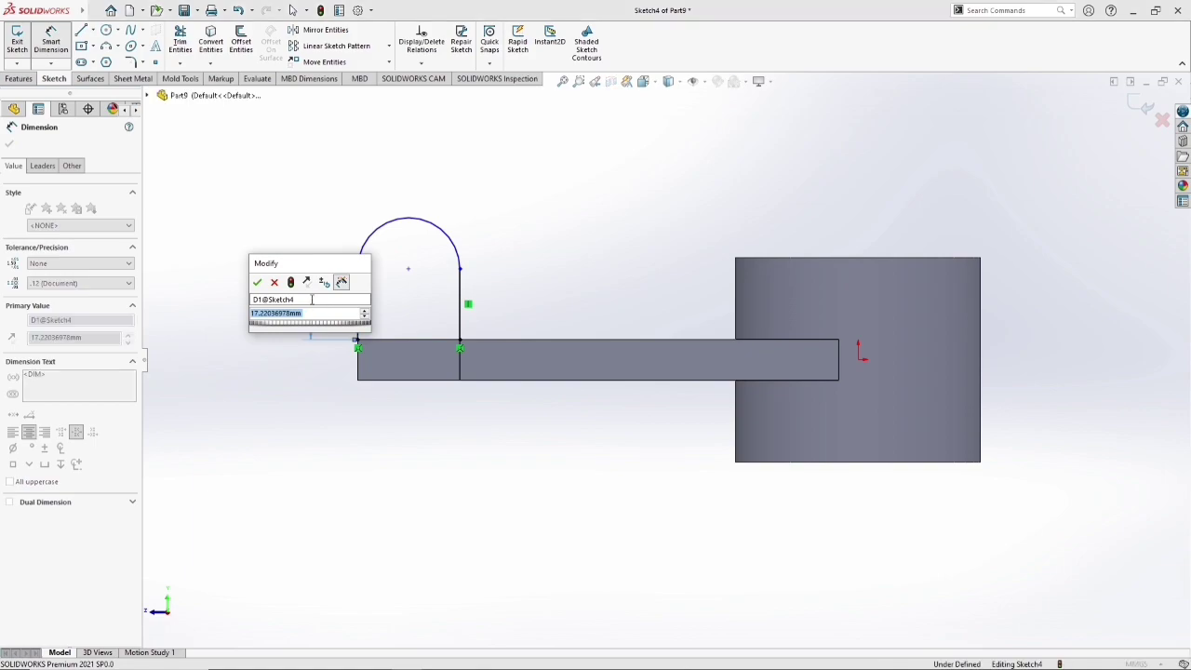
pyautogui.write('25')
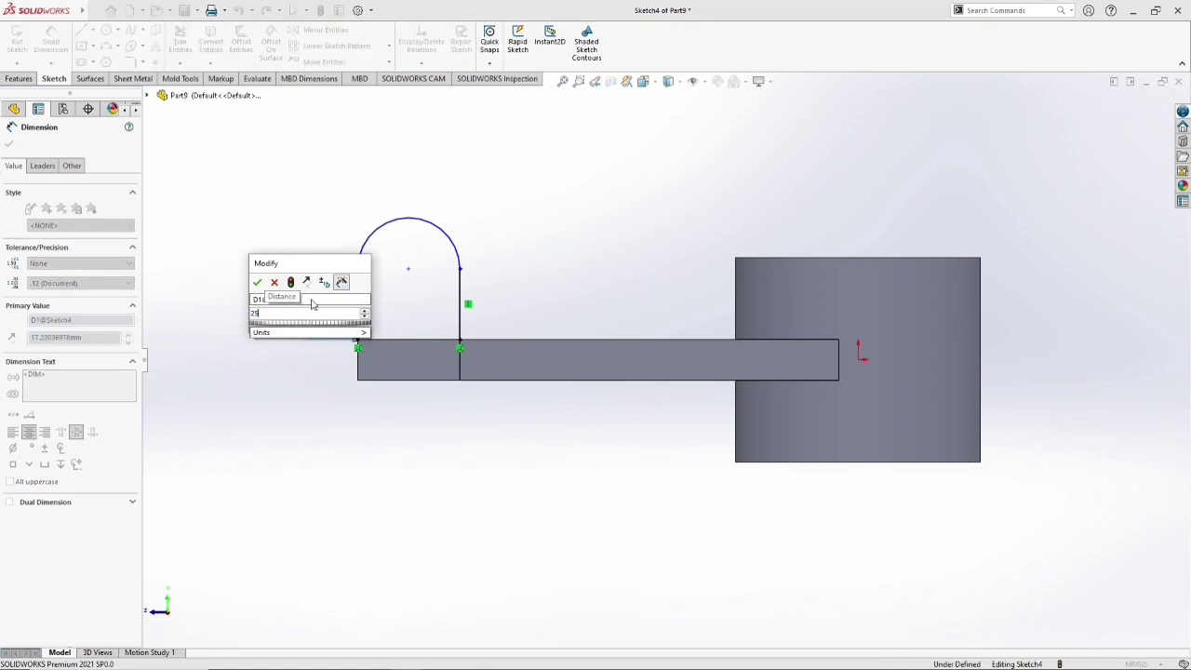
pyautogui.press('Return')
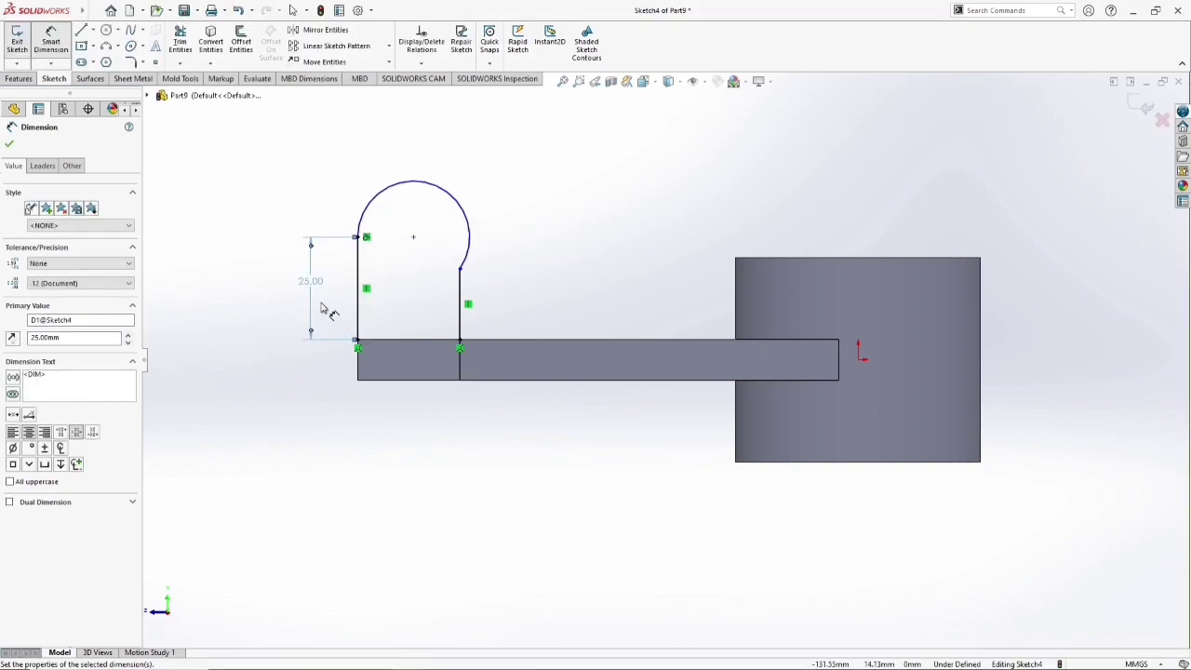
pyautogui.click(462, 318)
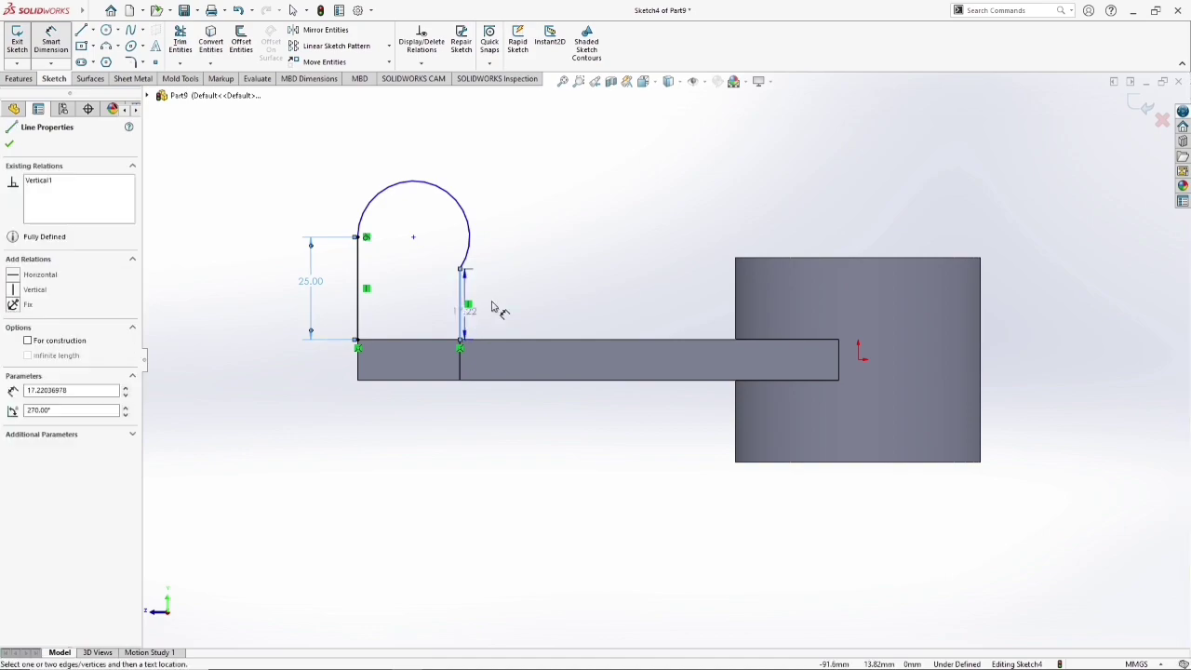
pyautogui.click(517, 303)
pyautogui.write('5')
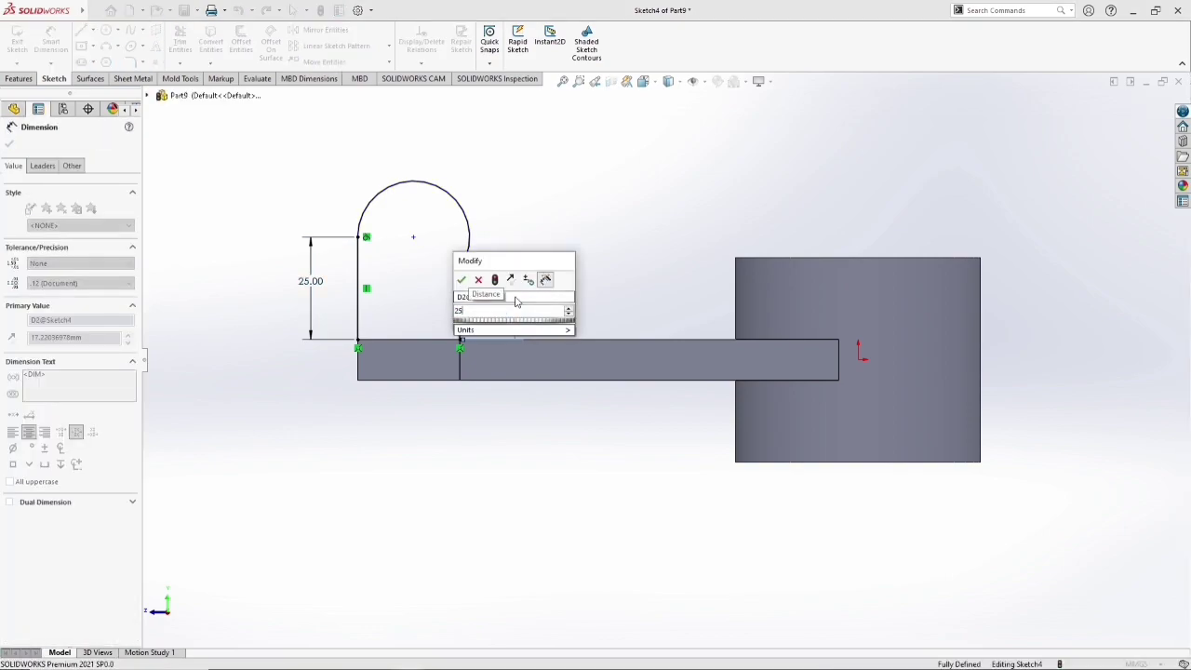
pyautogui.press('Return')
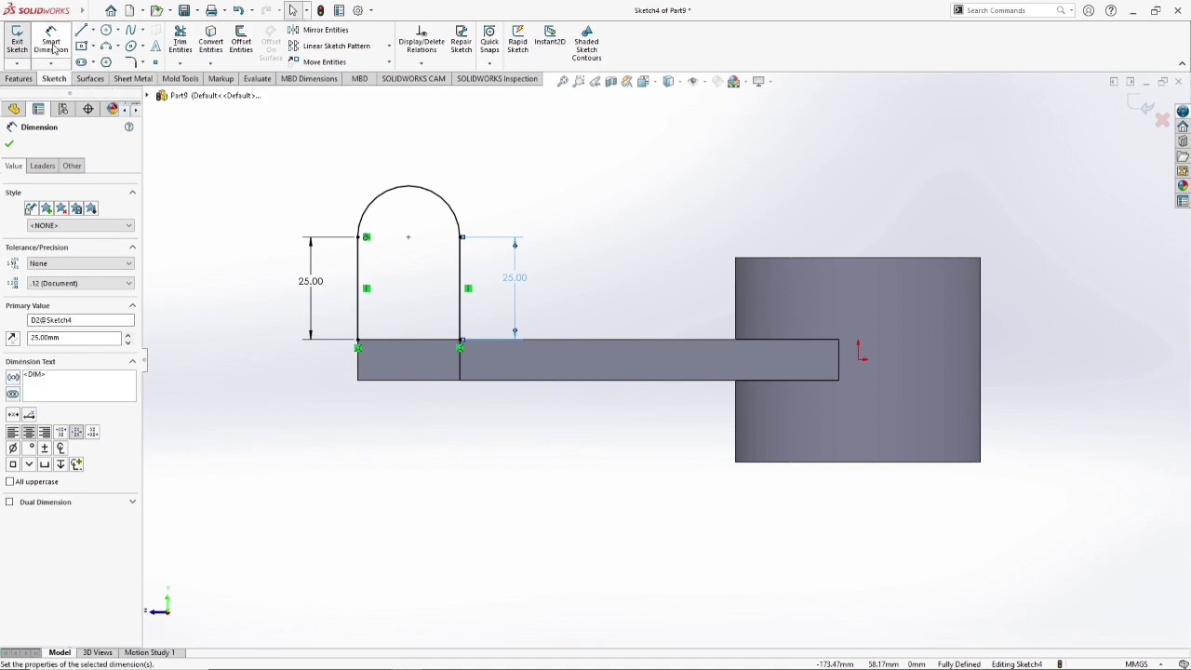
# - Draw a Ø12 mm hole circle centred on the lug's top arc
pyautogui.click(106, 30)
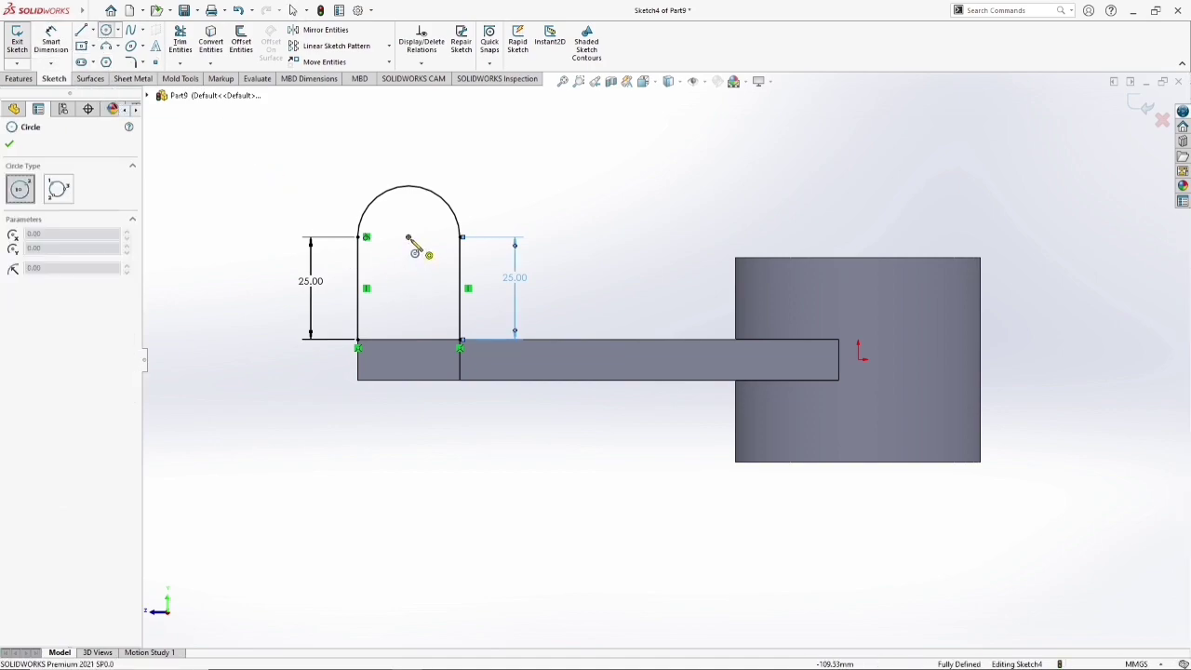
pyautogui.click(410, 238)
pyautogui.click(433, 250)
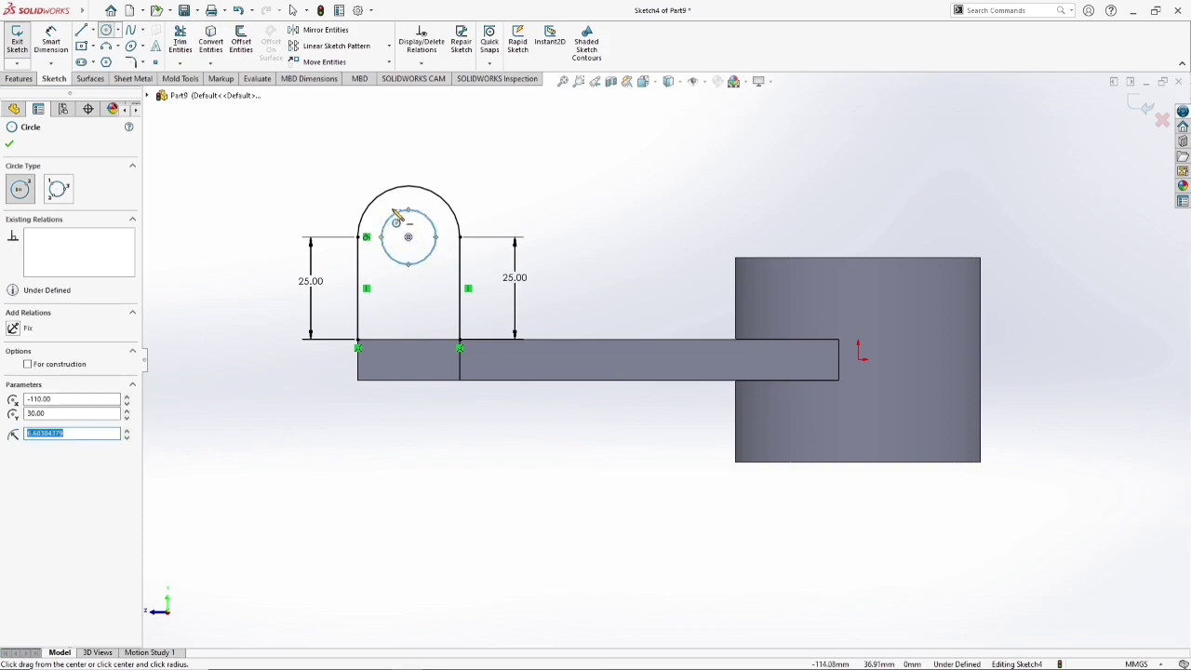
pyautogui.click(49, 52)
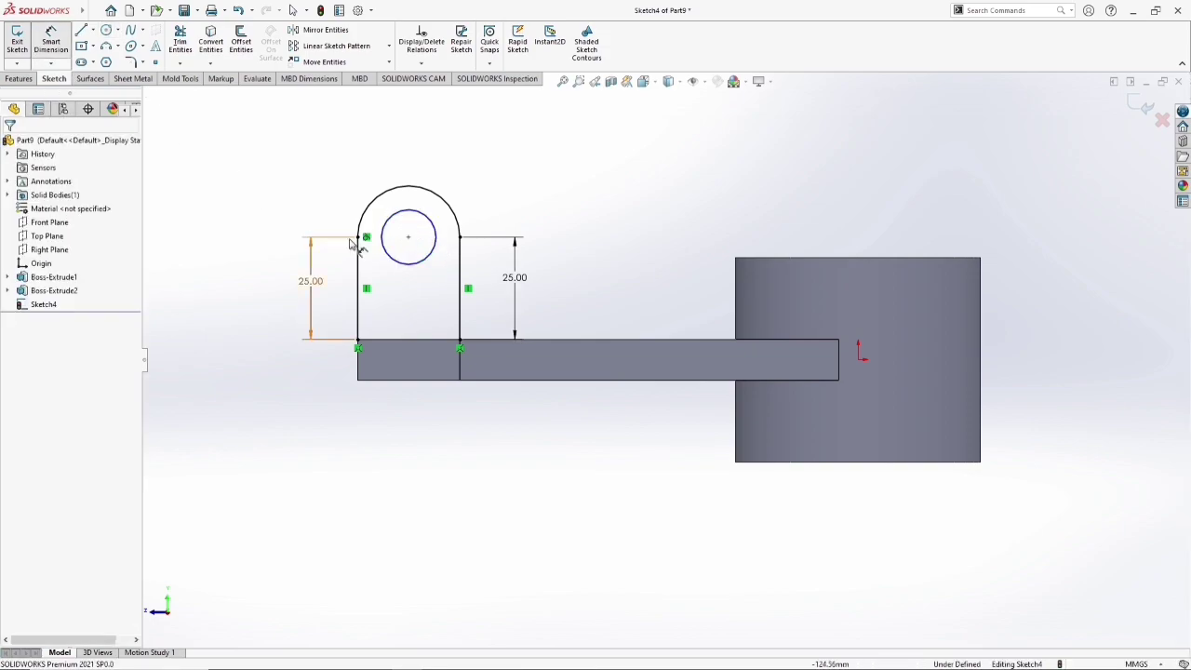
pyautogui.click(383, 223)
pyautogui.click(282, 175)
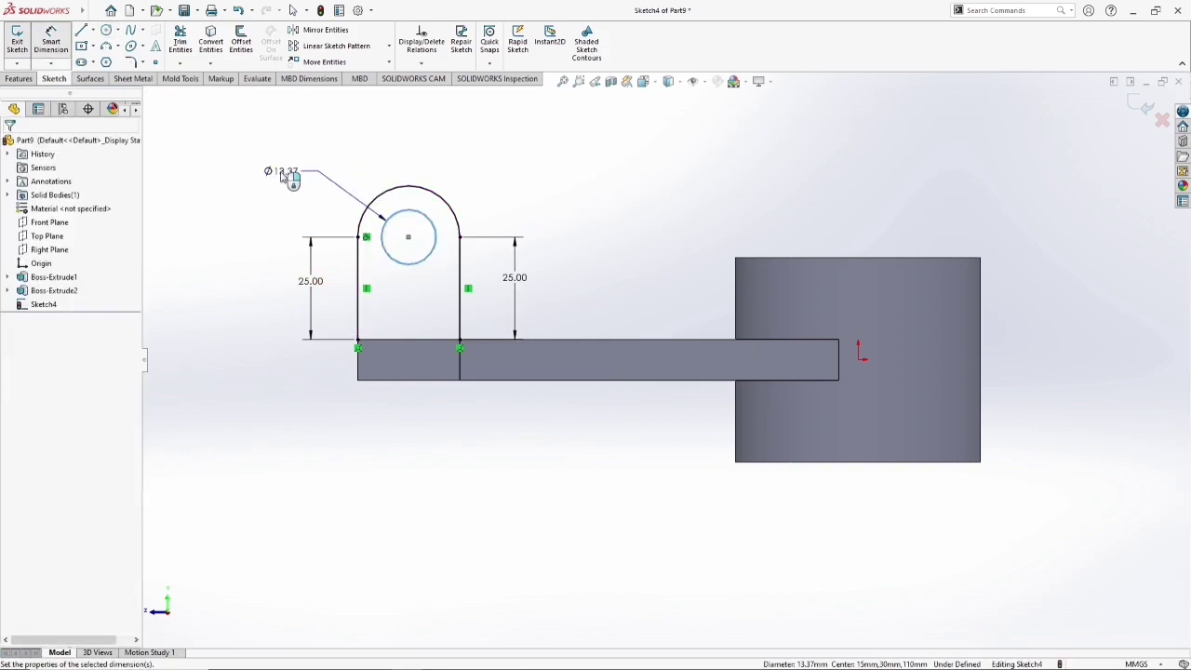
pyautogui.write('12')
pyautogui.press('Return')
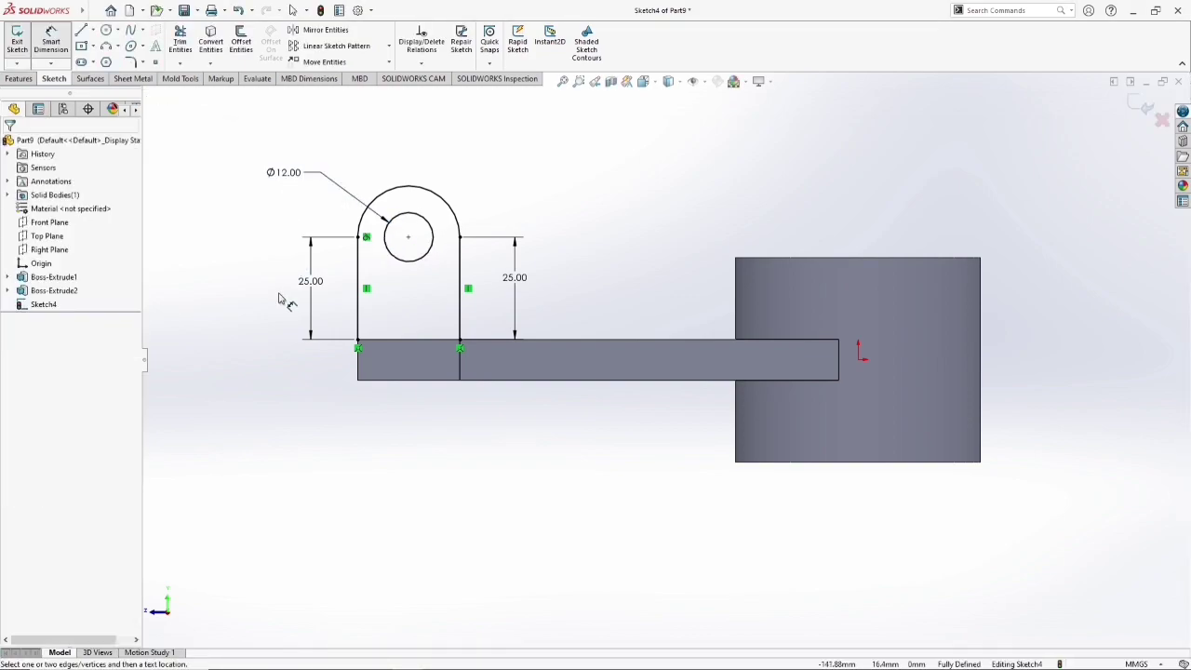
# - Add a driven R12.50 dimension to the top arc and convert the arm's top edge into the sketch
pyautogui.click(64, 48)
pyautogui.click(389, 188)
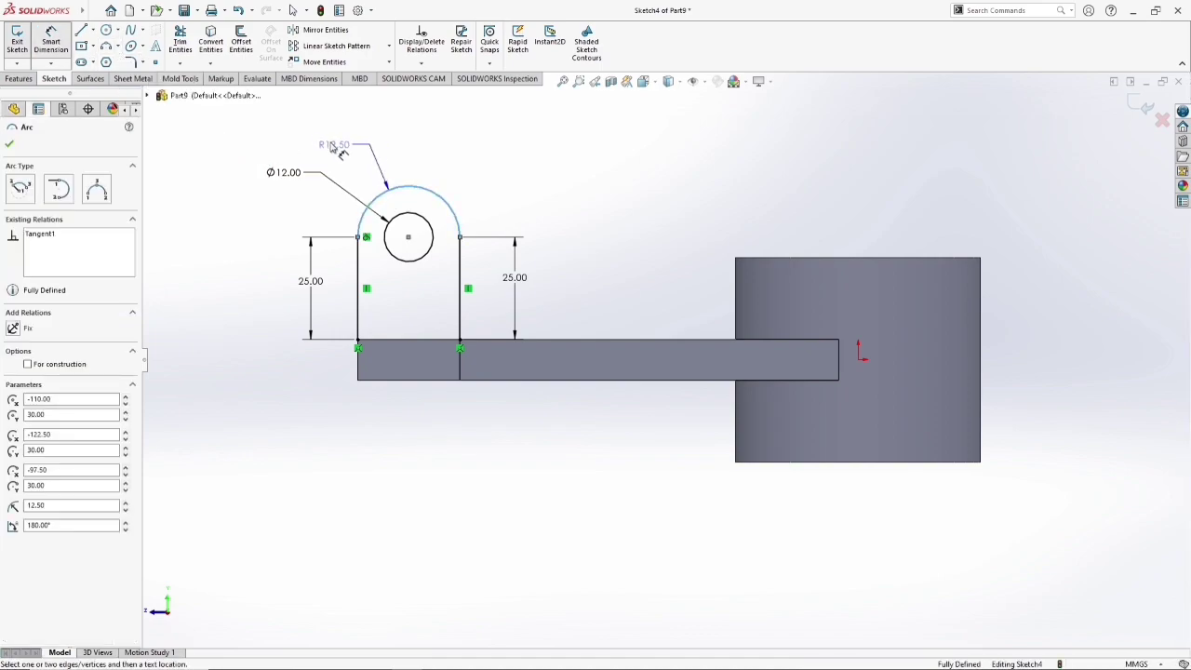
pyautogui.click(332, 146)
pyautogui.click(382, 240)
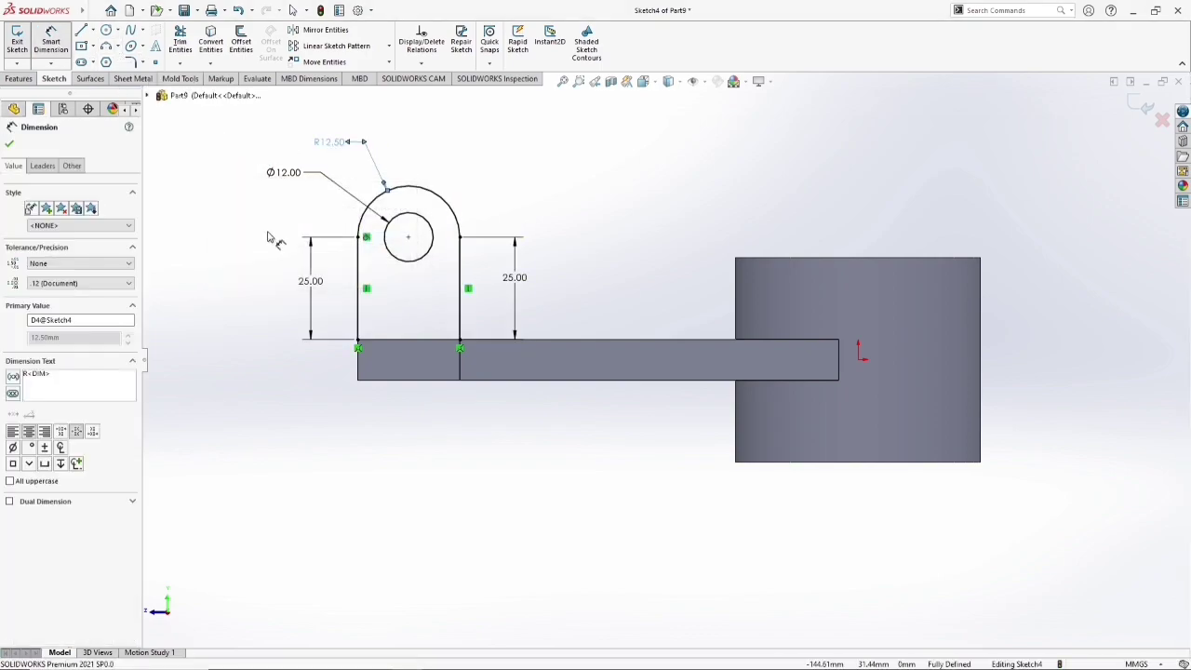
pyautogui.press('Escape')
pyautogui.click(388, 340)
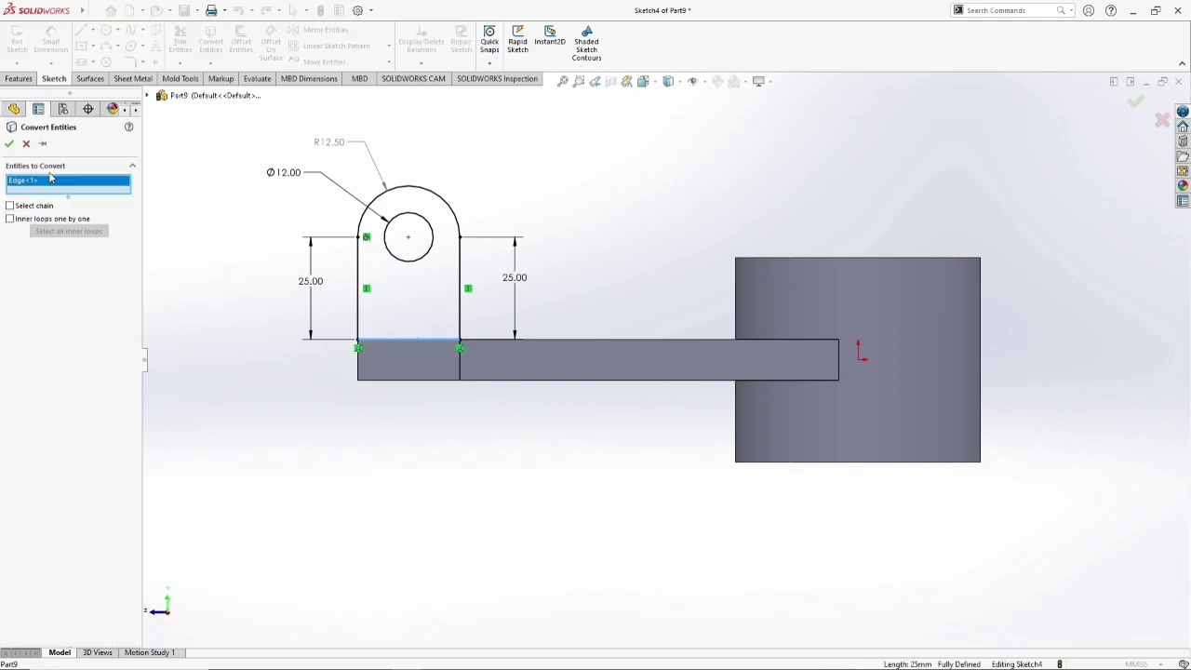
pyautogui.press('Return')
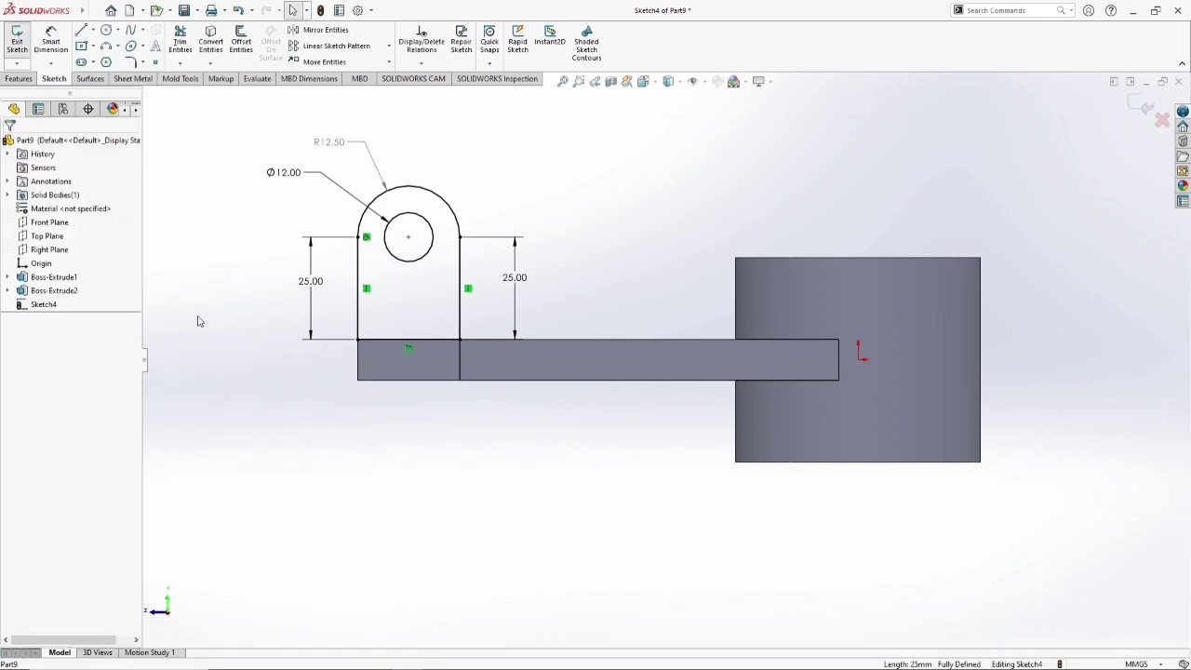
# - Extrude the lug sketch in the reversed direction, 9 mm deep, as Boss-Extrude3
pyautogui.click(16, 79)
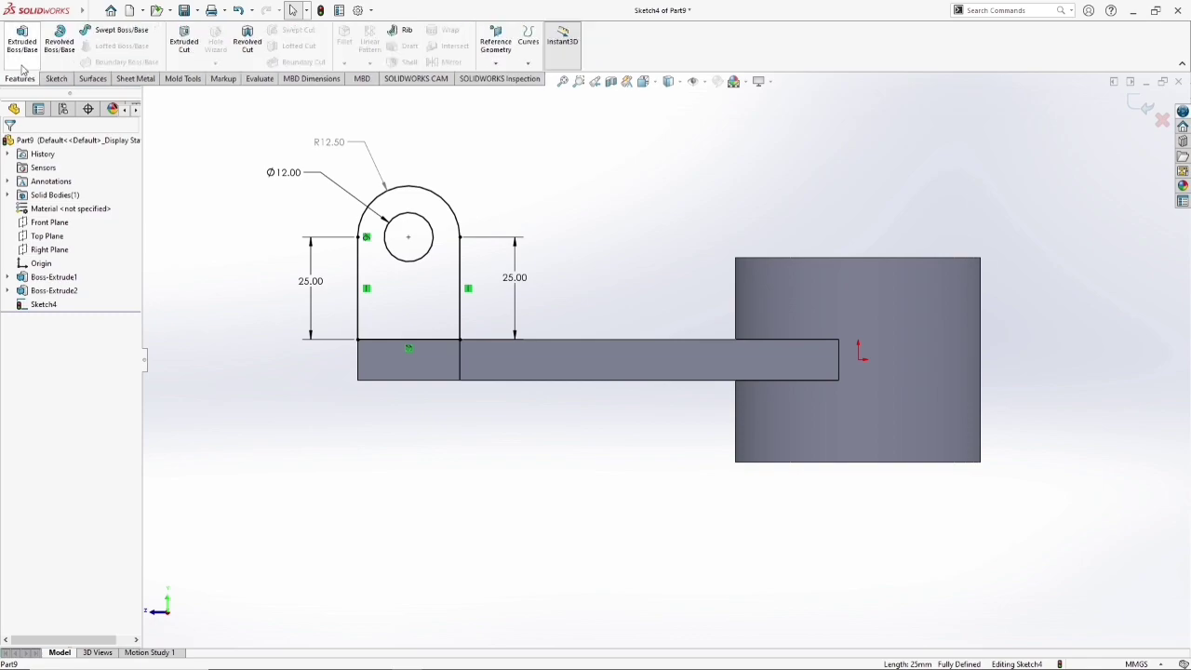
pyautogui.click(22, 41)
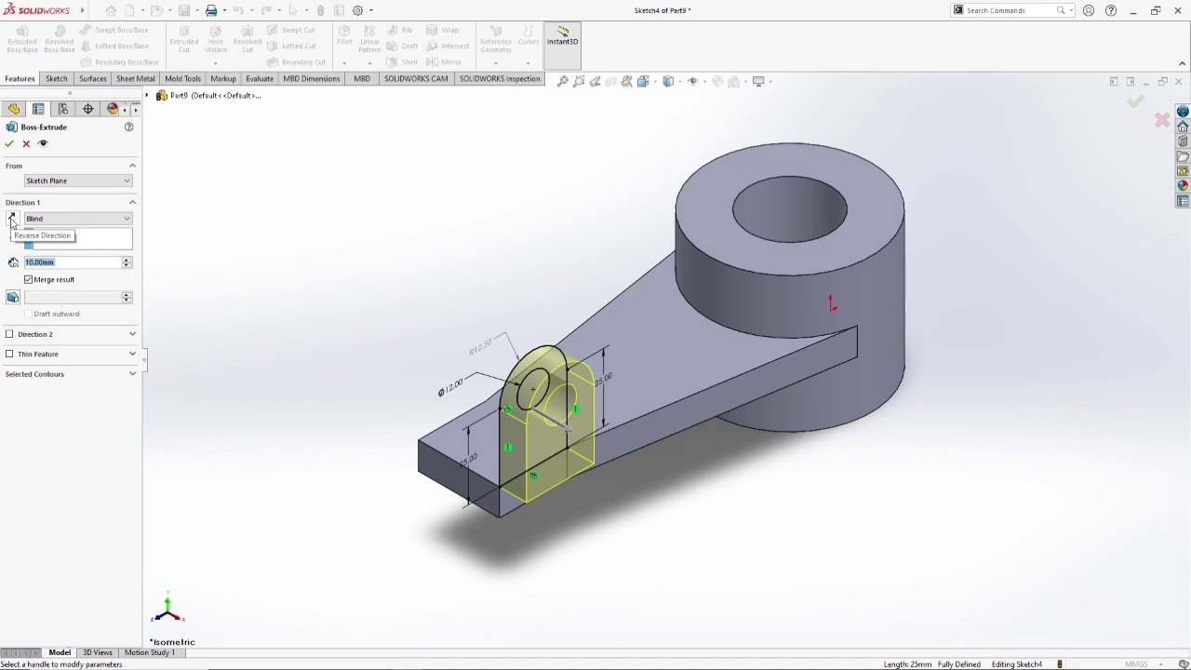
pyautogui.click(11, 221)
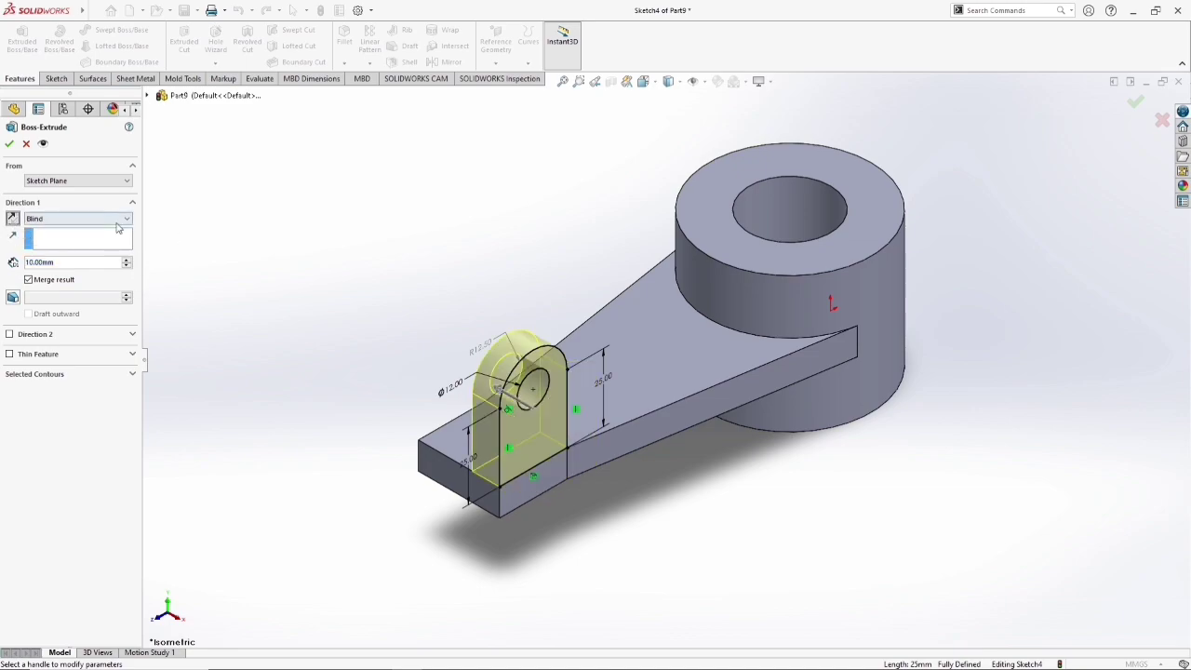
pyautogui.moveTo(57, 261); pyautogui.dragTo(2, 276)
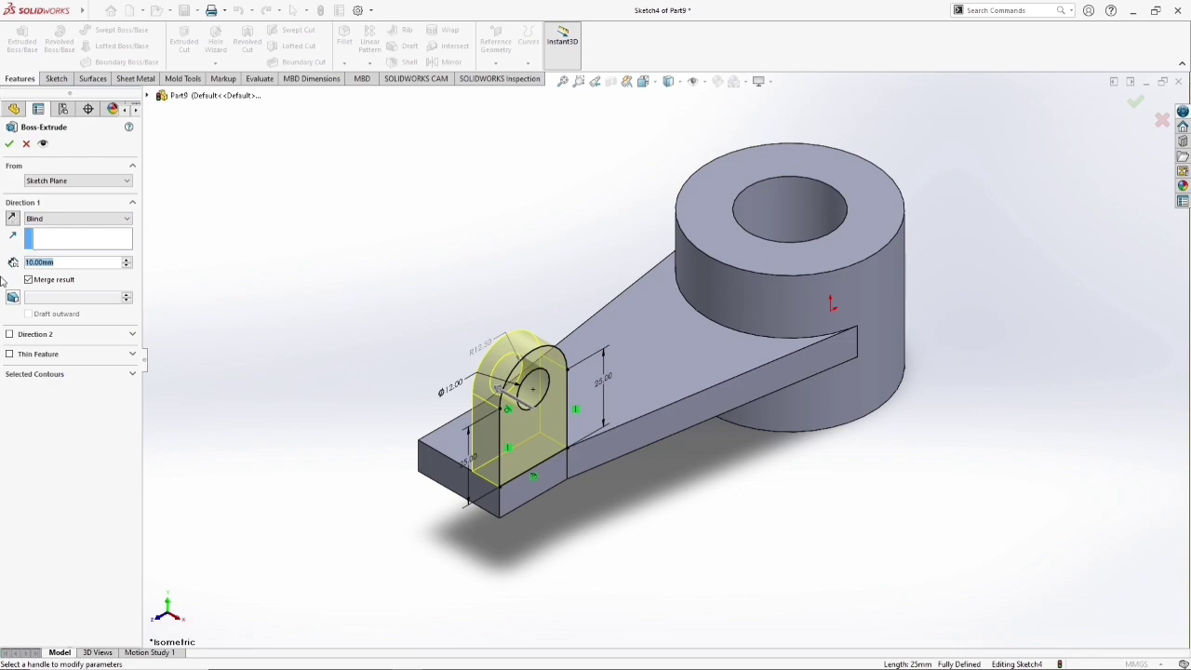
pyautogui.write('8')
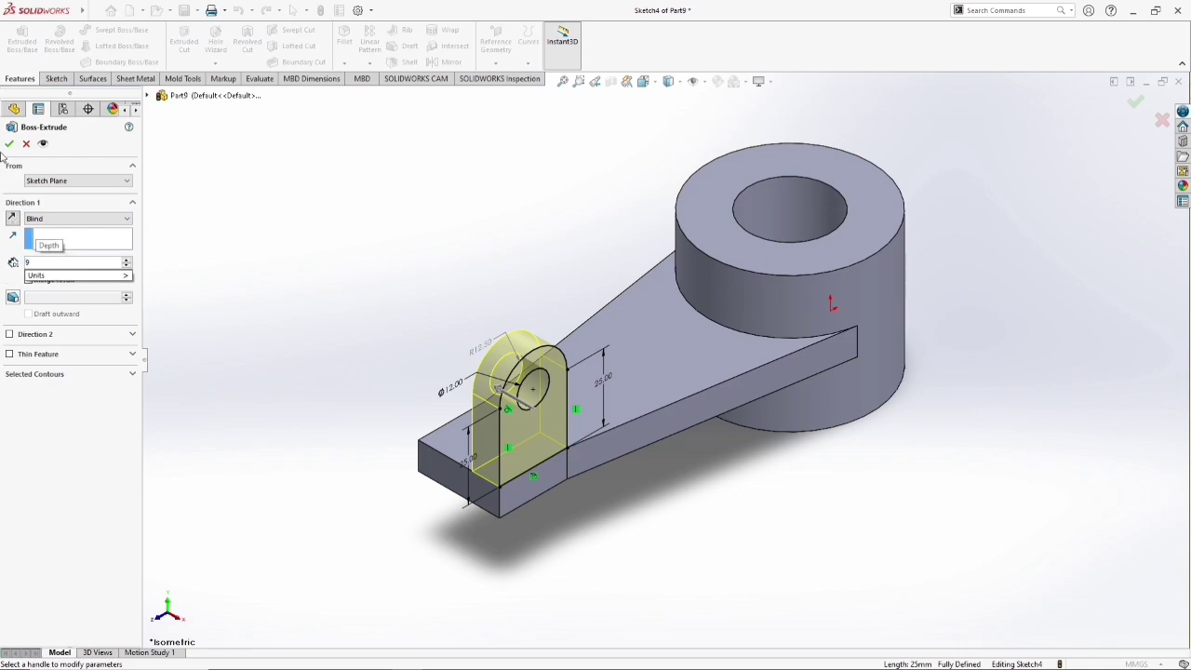
pyautogui.click(11, 143)
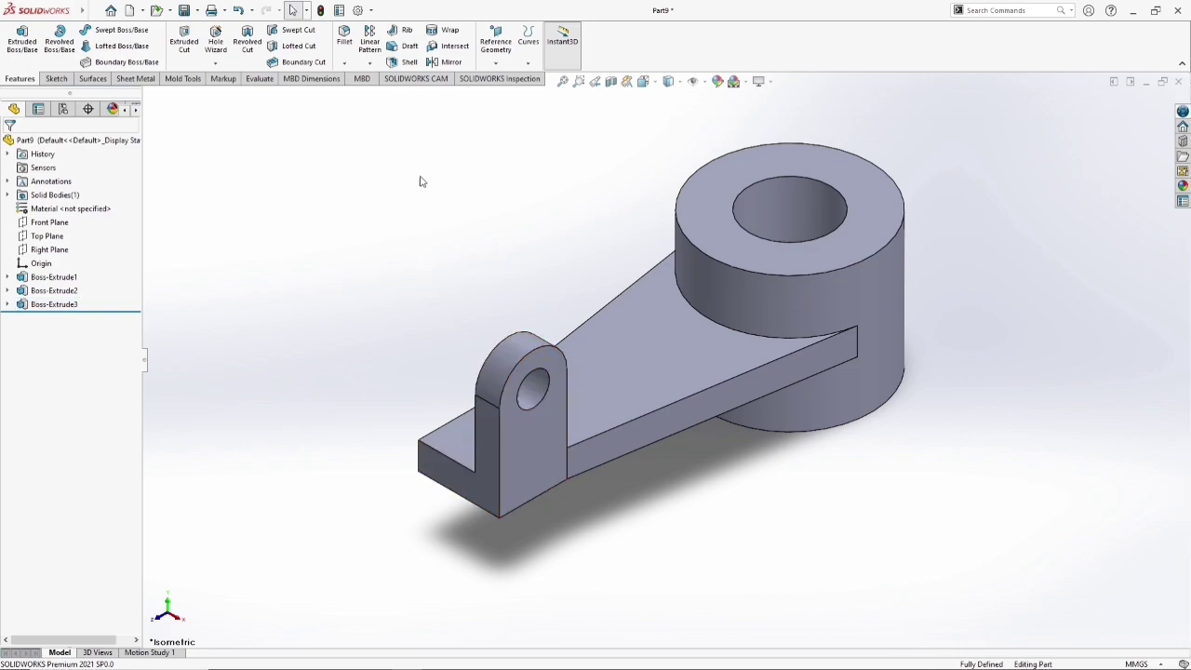
# - Mirror Boss-Extrude3 across the Right Plane to create the second holed lug
pyautogui.click(369, 64)
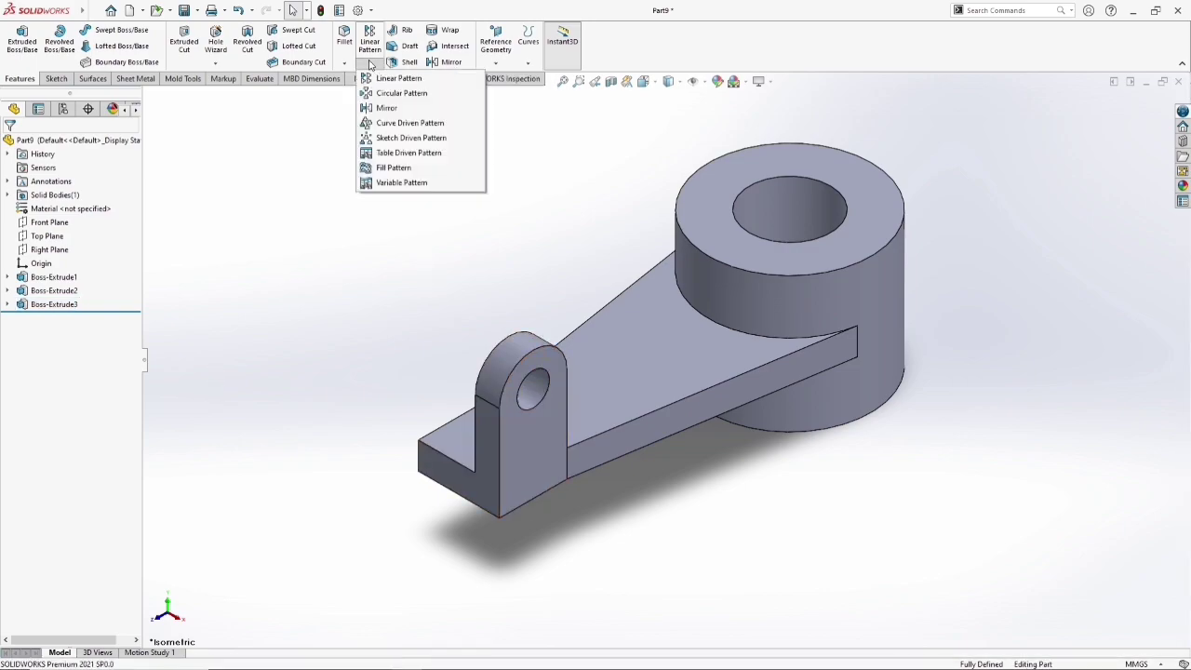
pyautogui.click(383, 108)
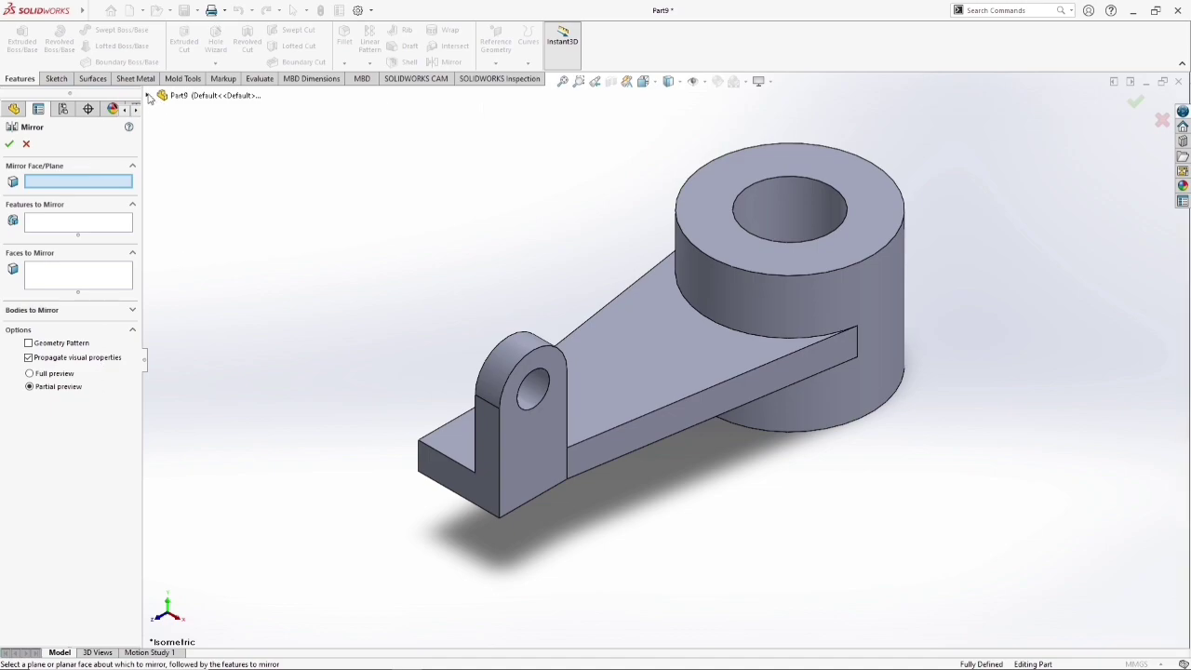
pyautogui.click(147, 96)
pyautogui.click(198, 205)
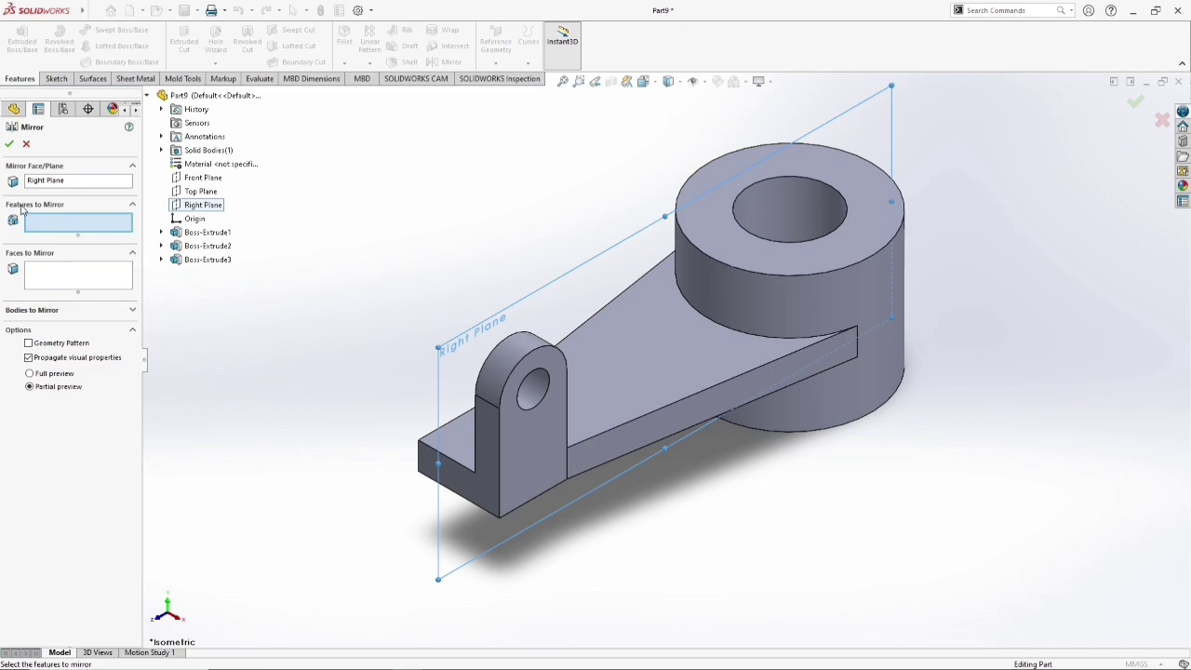
pyautogui.click(207, 258)
pyautogui.press('Return')
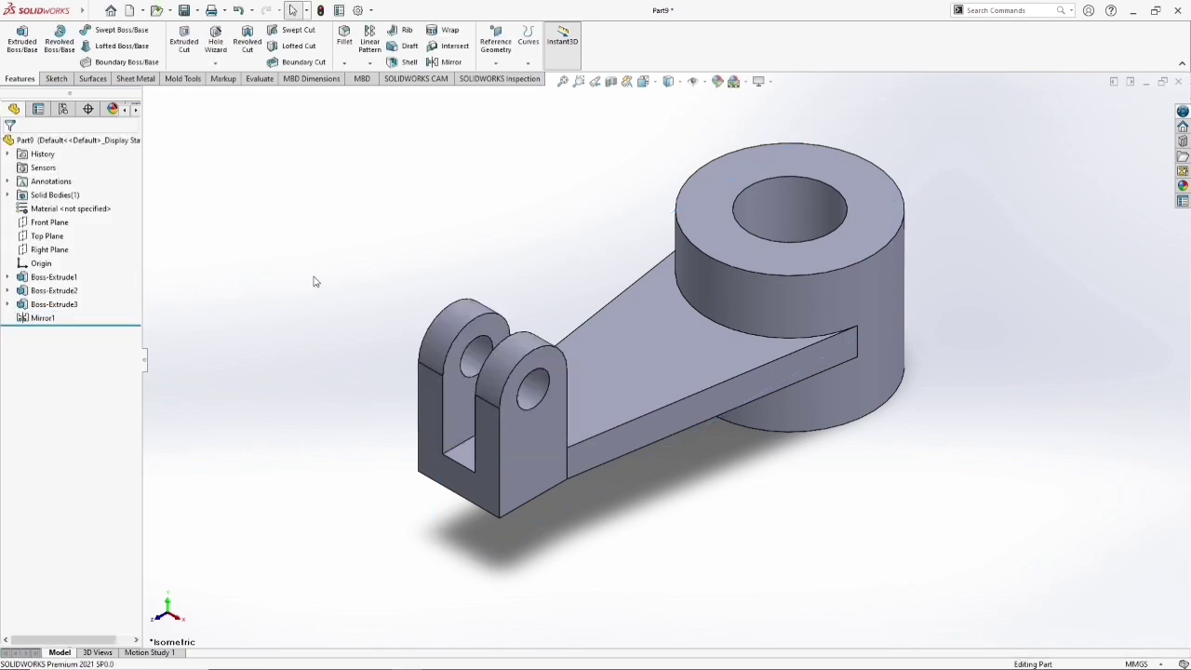
pyautogui.scroll(2, 610, 529)
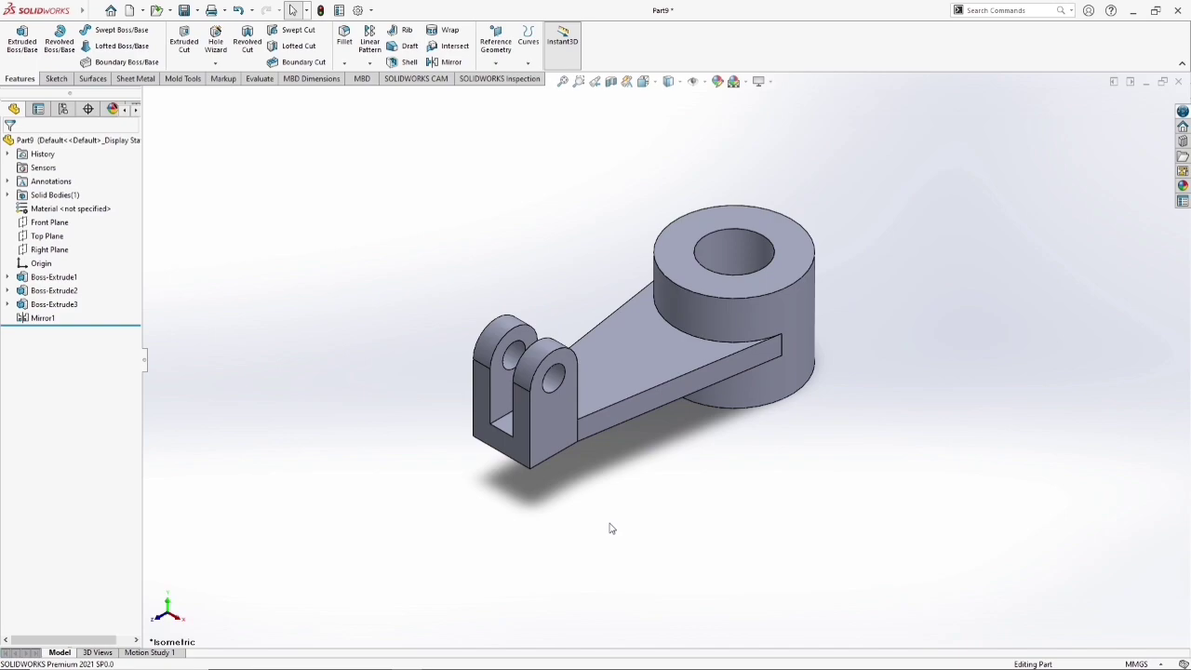